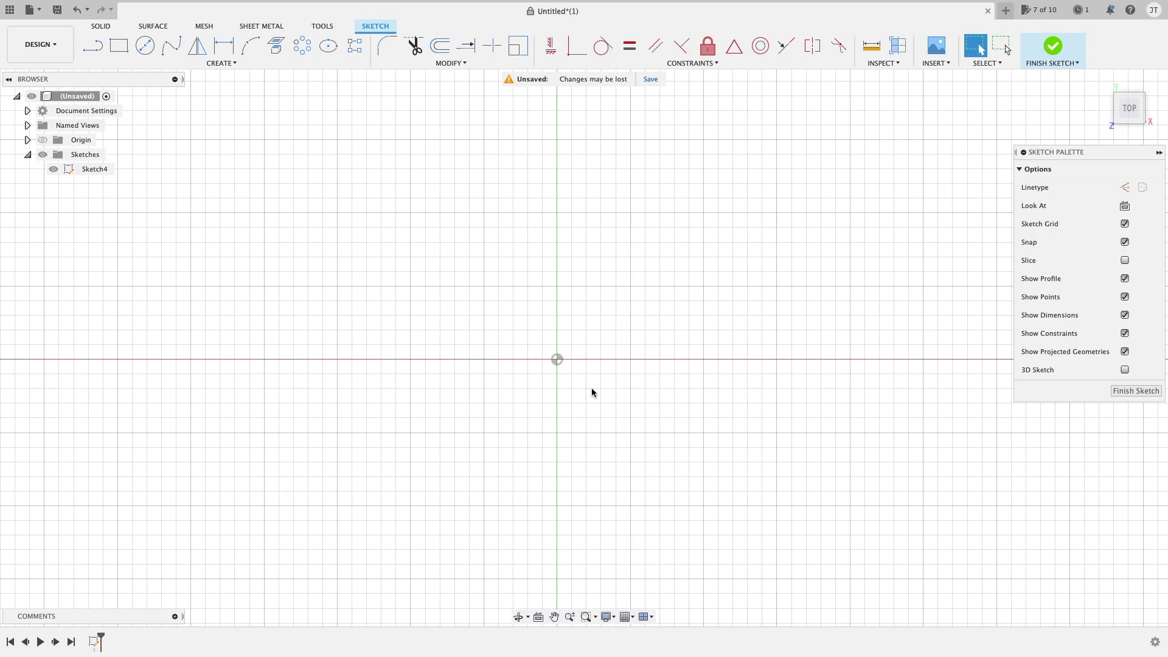
- Draw a vertical line about 75 mm long up from the origin and a perpendicular horizontal line about 100 mm long from its upper end
left_click(433, 65)
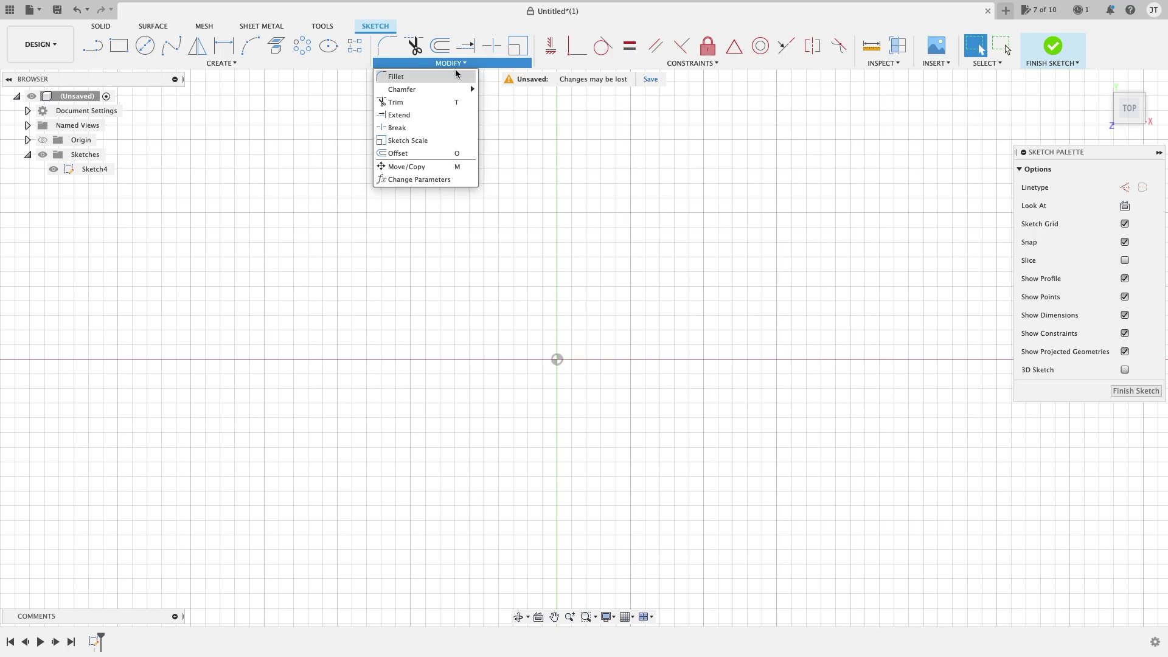
left_click(406, 77)
key("l")
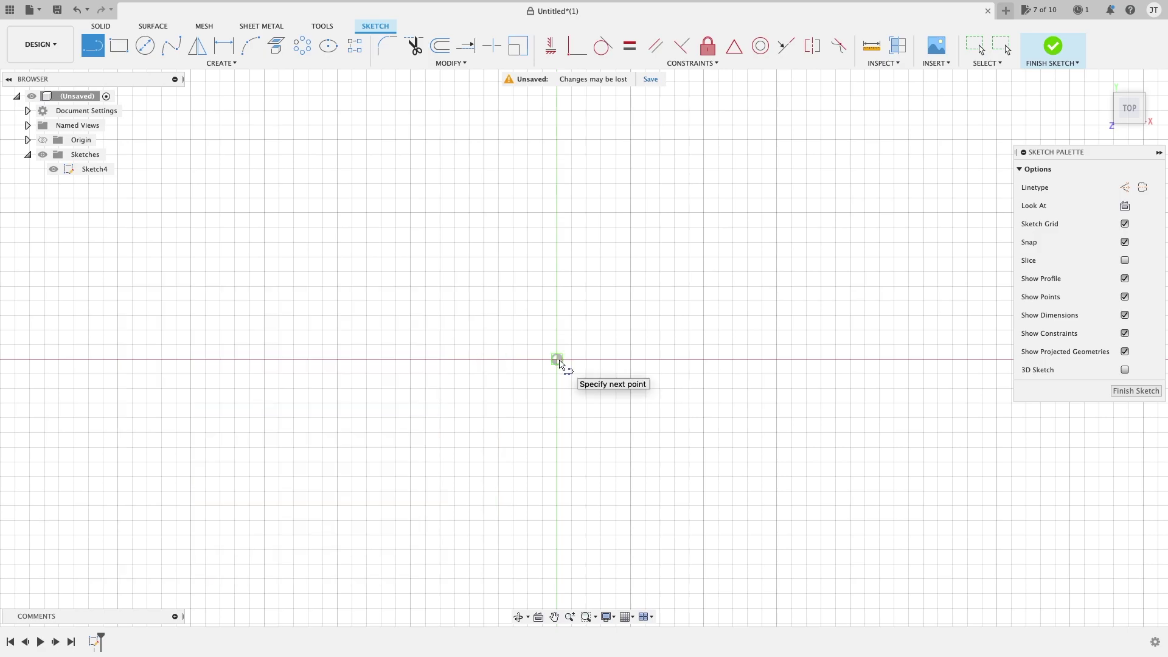
left_click(557, 359)
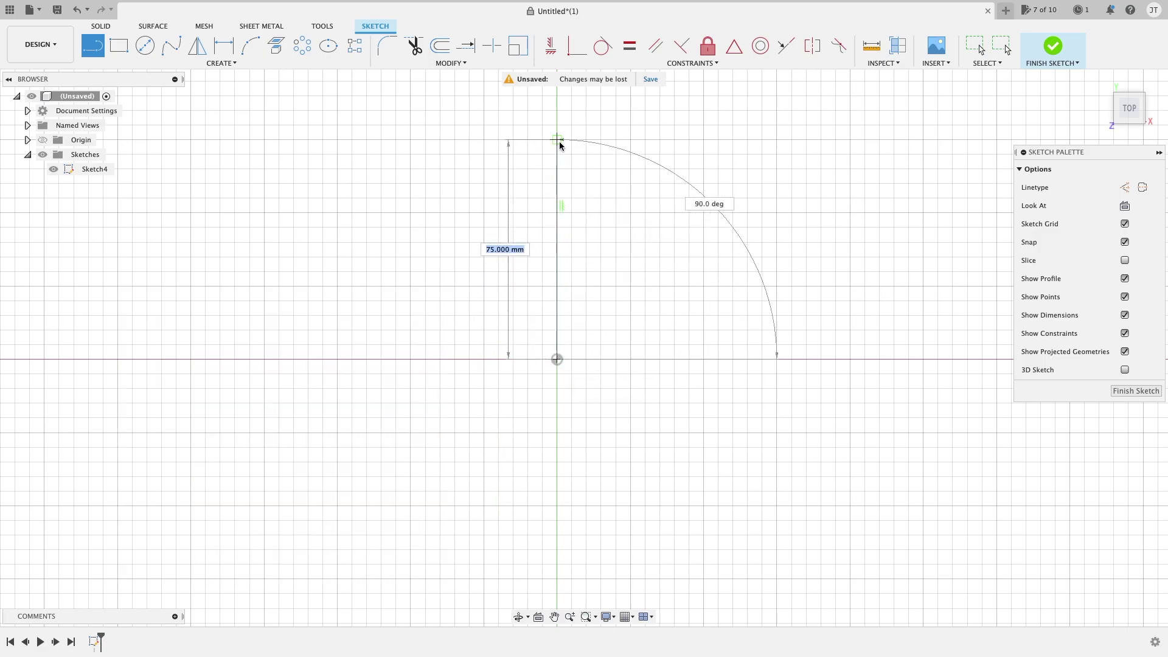
left_click(558, 140)
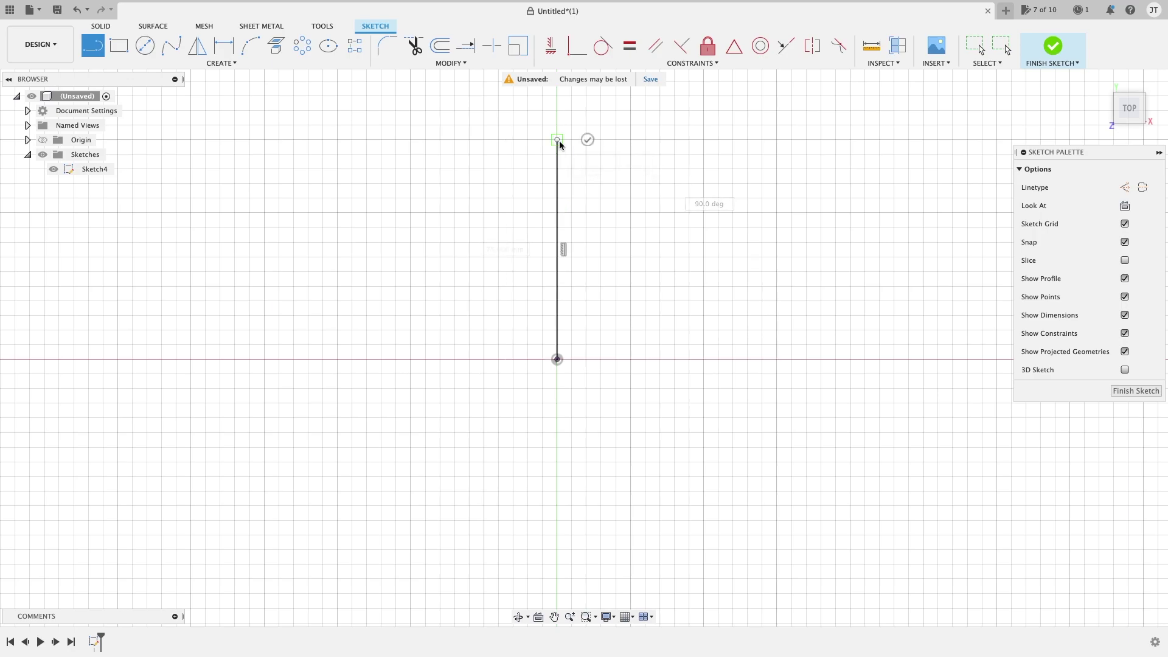
left_click(851, 139)
key("Escape")
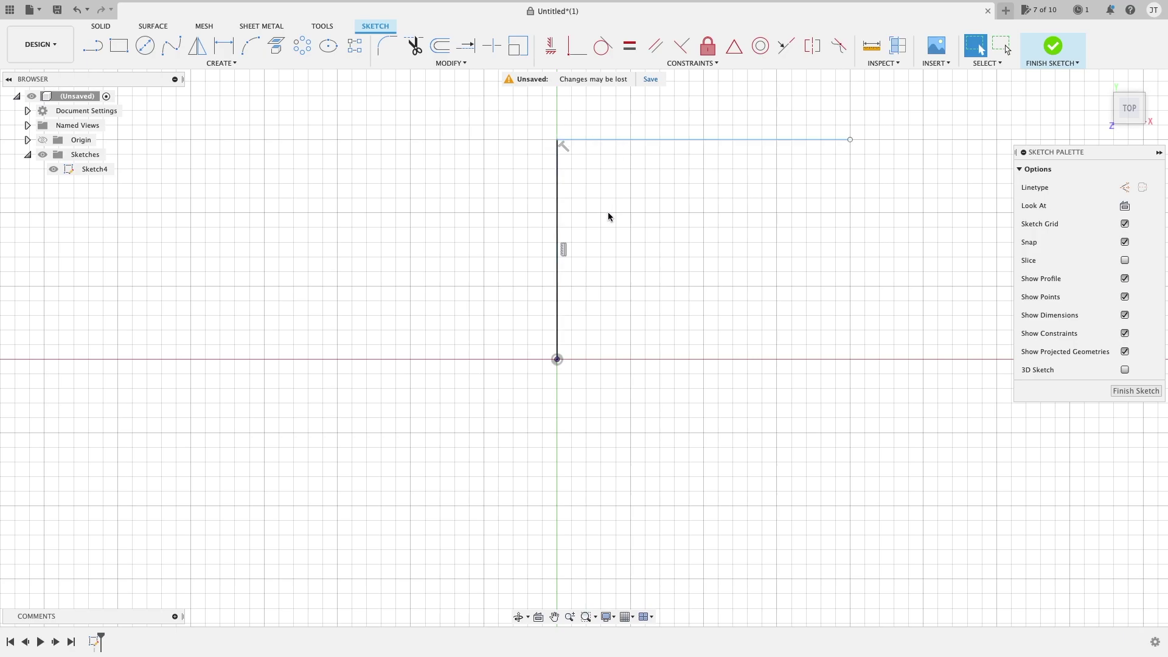
key("d")
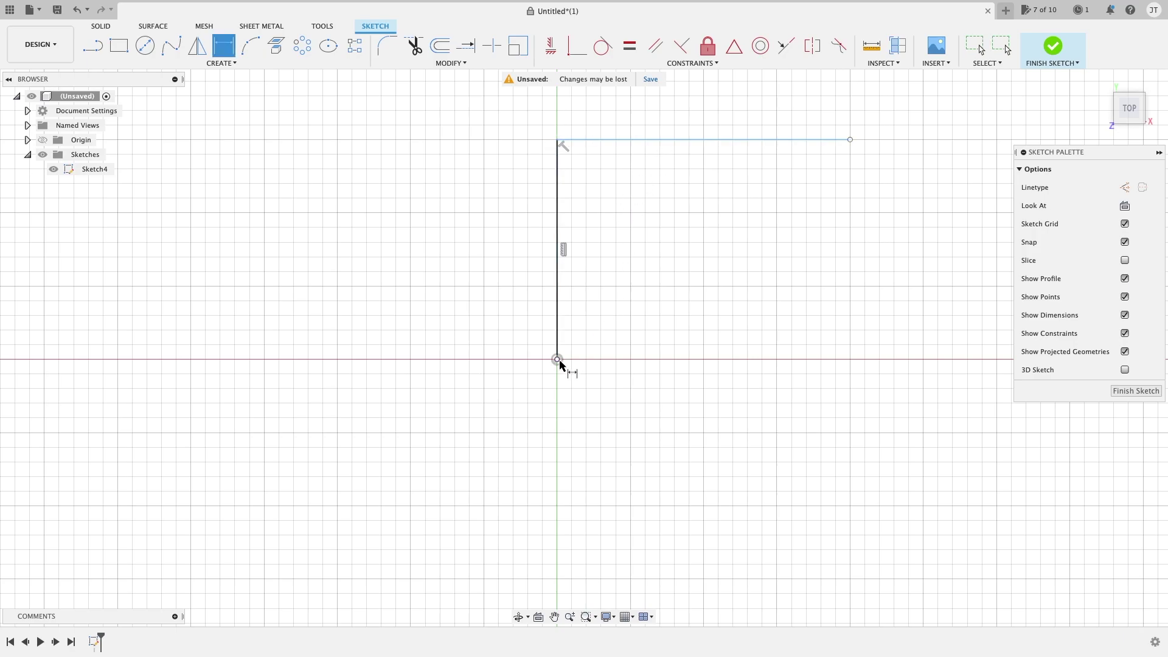
left_click(732, 143)
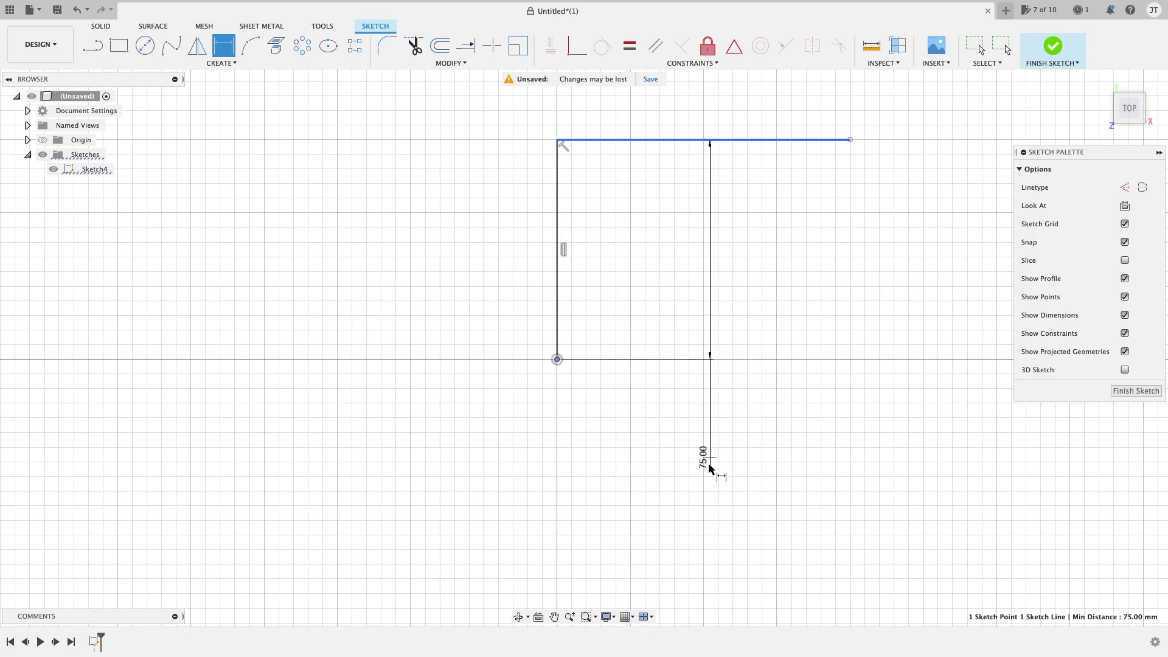
key("Escape")
left_click(642, 410)
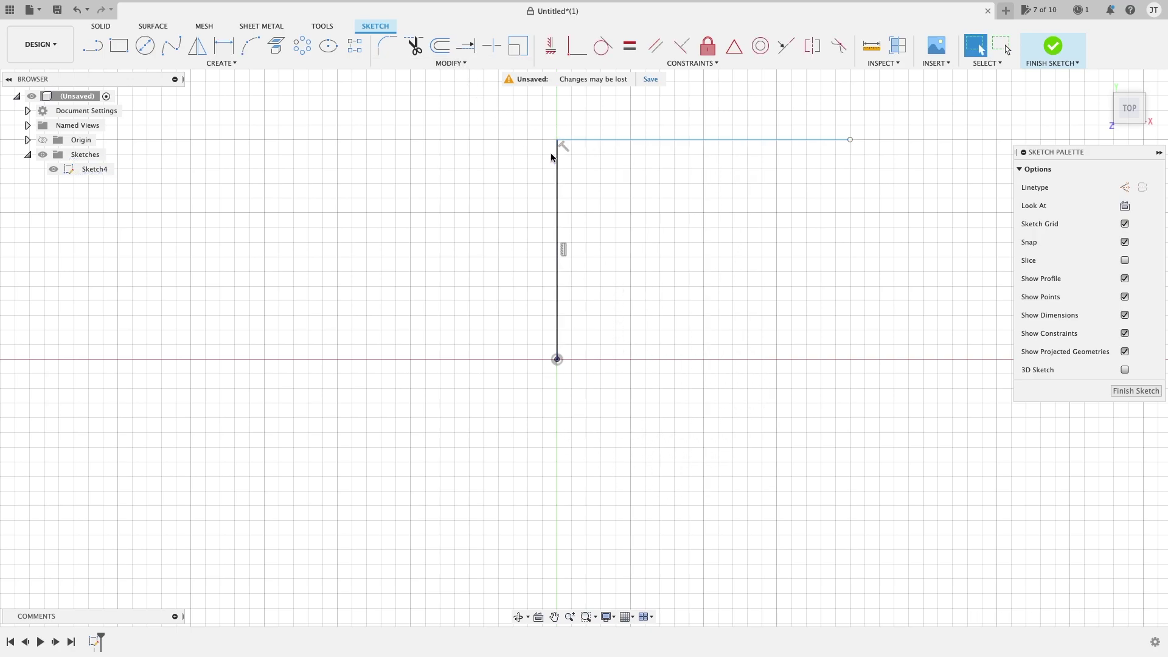
- Fillet the corner between the vertical and horizontal lines with a 25 mm radius
left_click(447, 62)
left_click(405, 77)
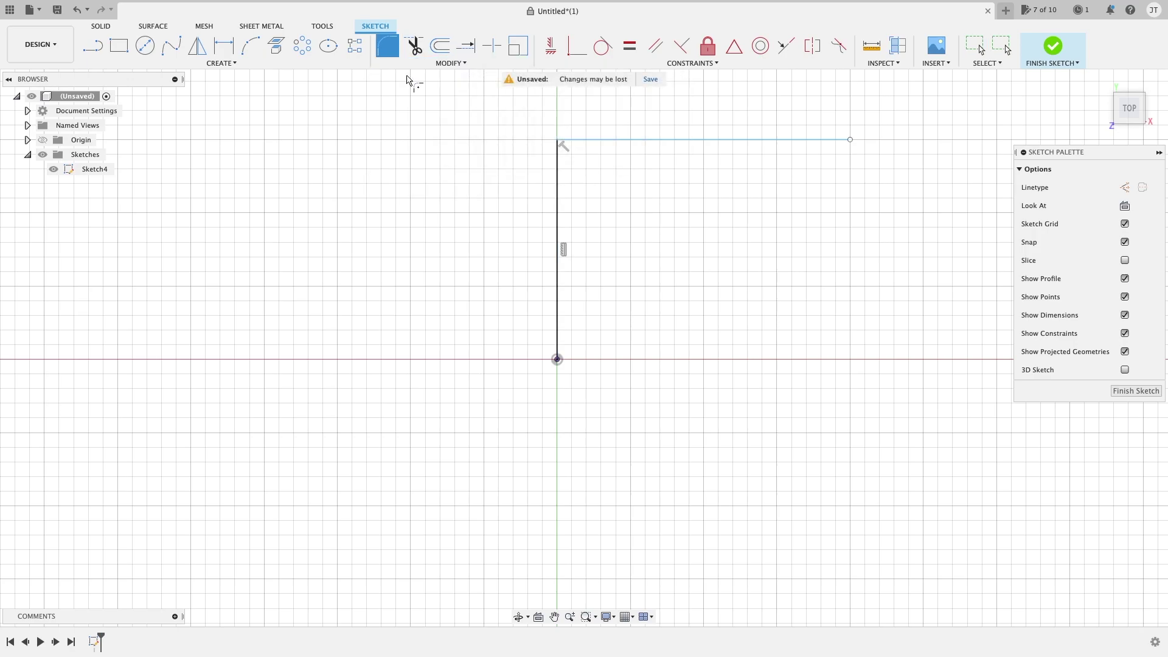
left_click(561, 144)
left_click(557, 182)
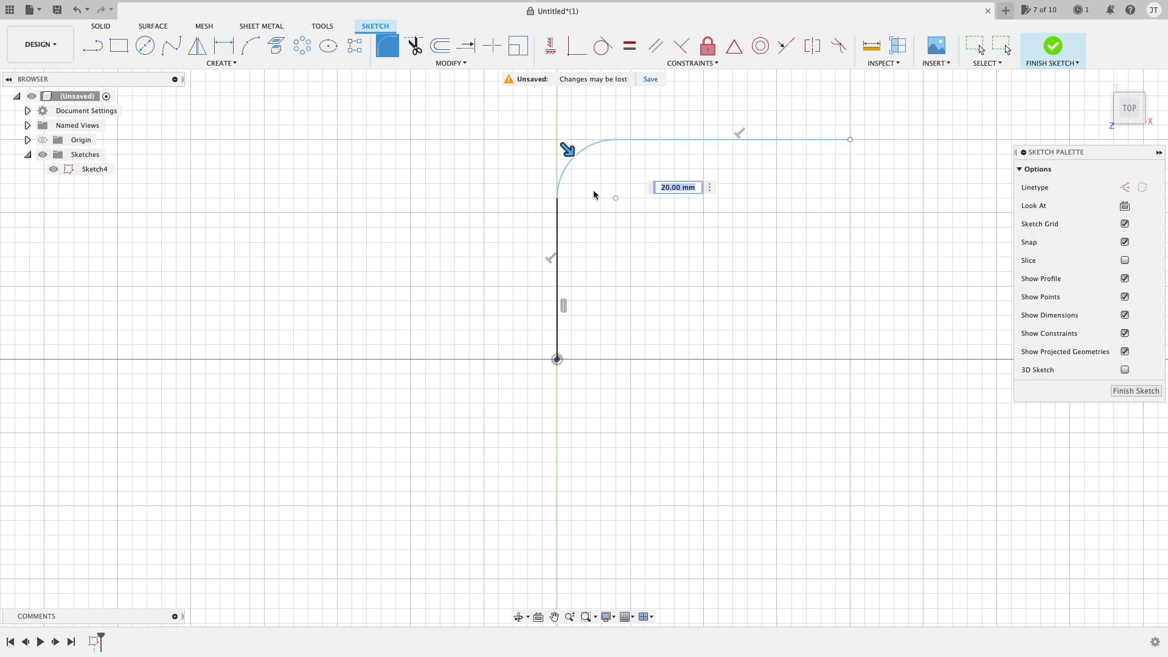
left_click_drag(564, 147, 607, 185)
scroll(607, 186, "up", 2)
middle_click_drag(563, 188, 477, 198)
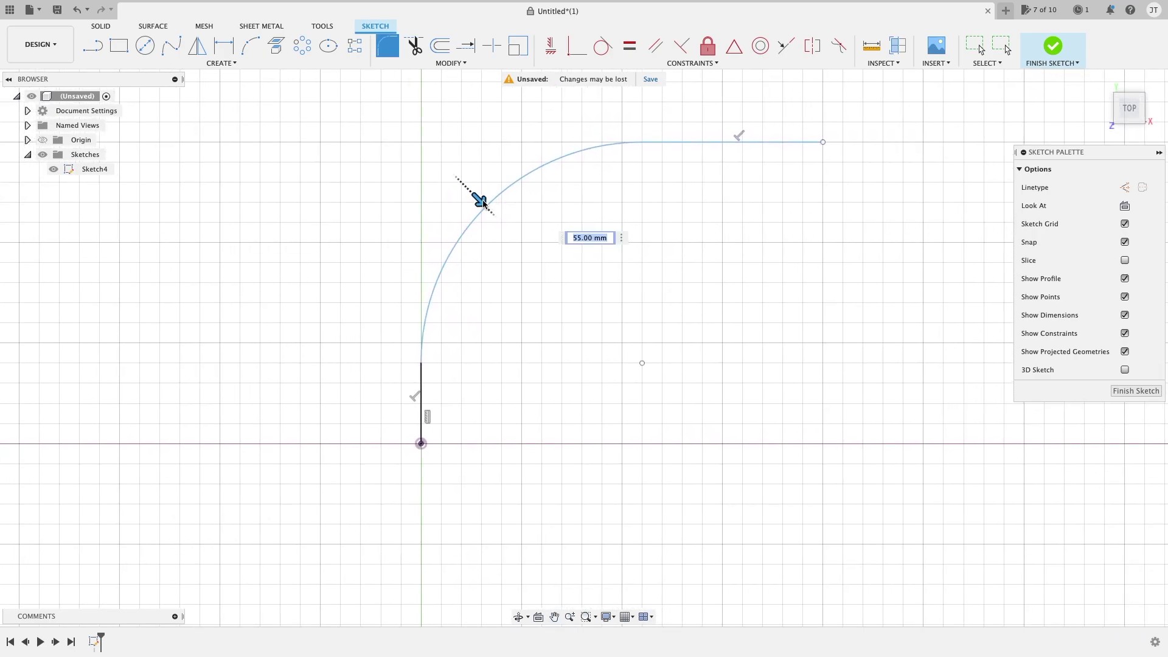
left_click_drag(477, 198, 433, 149)
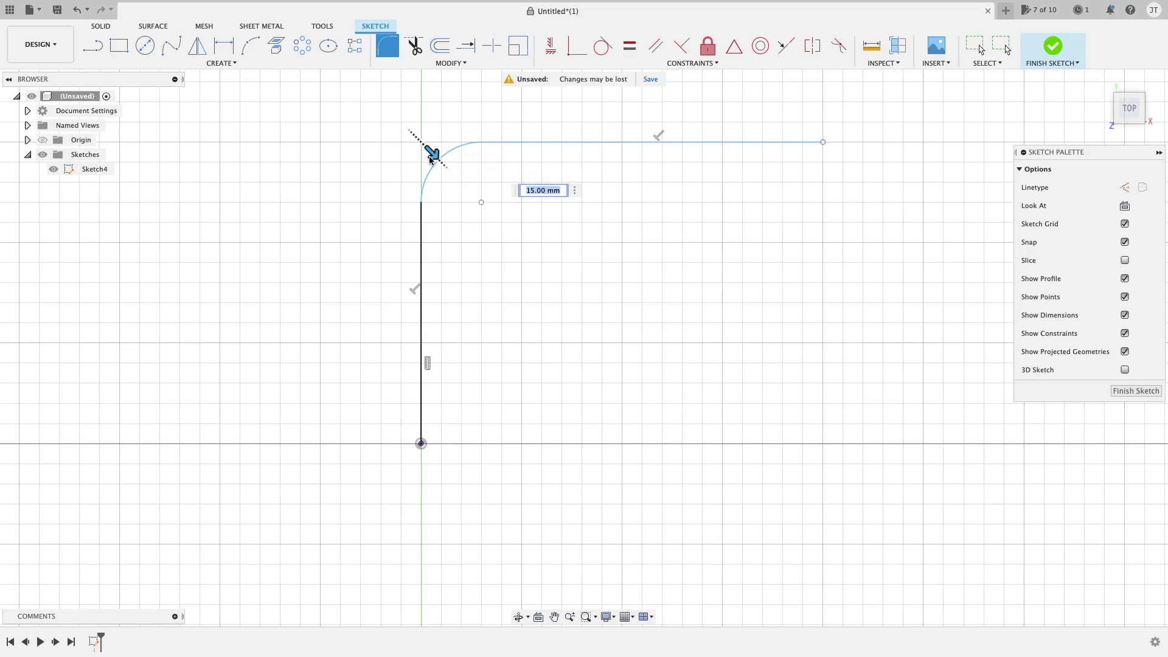
mouse_move(436, 152)
left_mouse_down()
mouse_move(419, 145)
mouse_move(441, 176)
mouse_move(424, 154)
mouse_move(485, 188)
mouse_move(443, 148)
mouse_move(469, 180)
mouse_move(444, 164)
left_mouse_up()
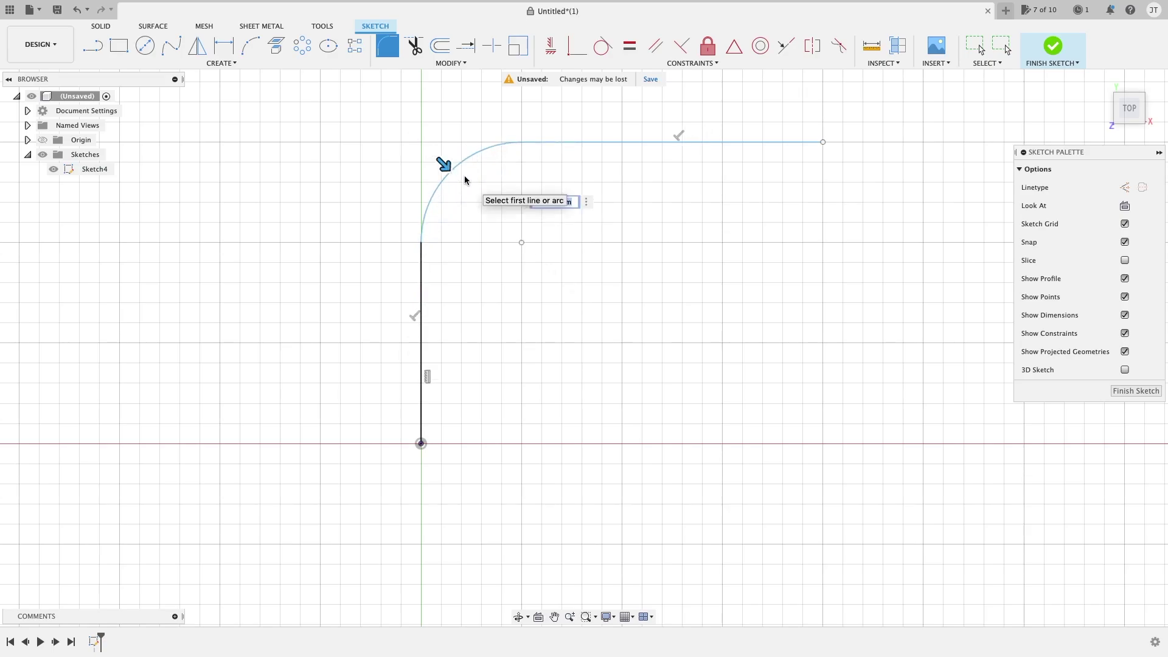
key("Escape")
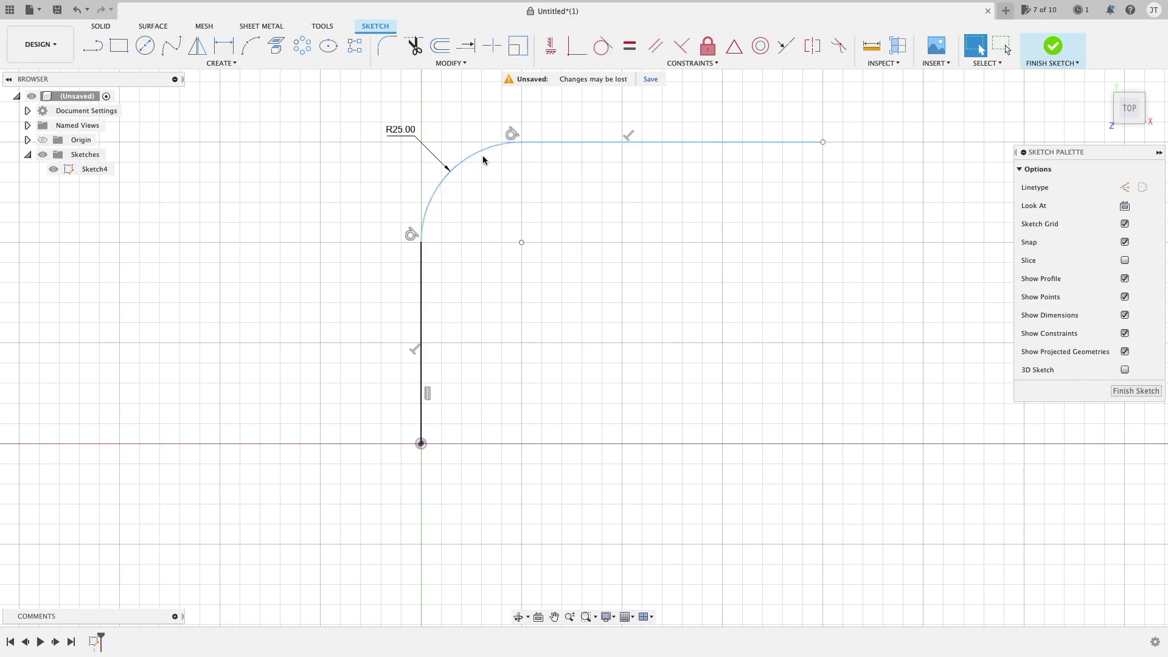
- Undo the corner fillet
left_click(440, 45)
key("Escape")
left_click(449, 63)
mouse_move(442, 90)
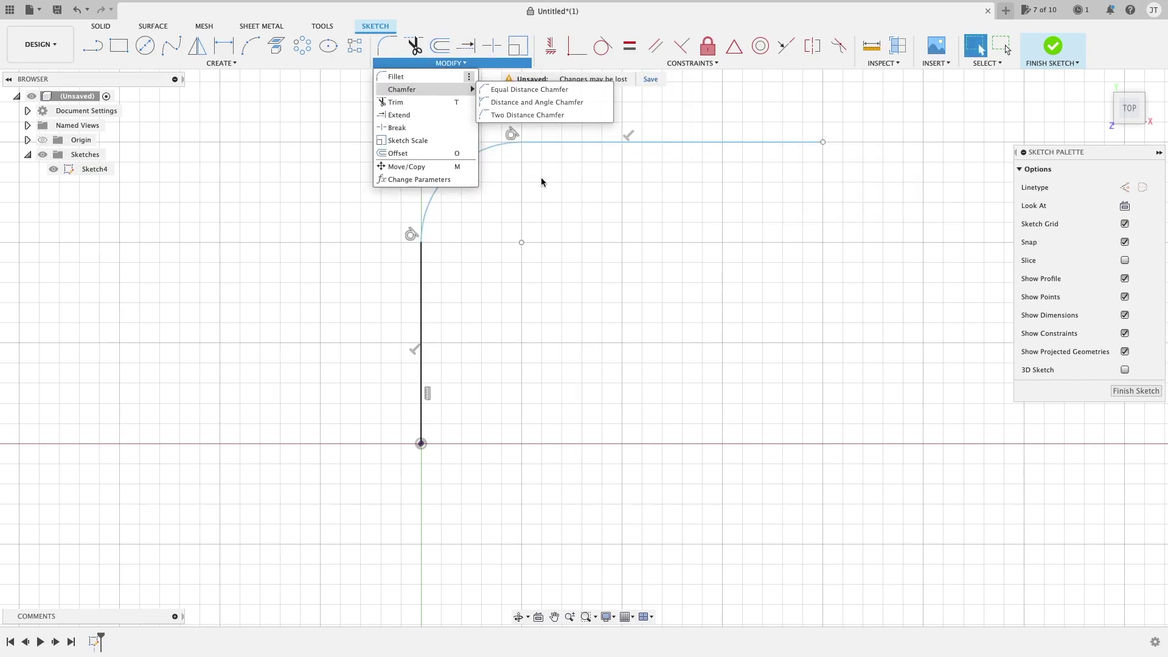
key("super+z")
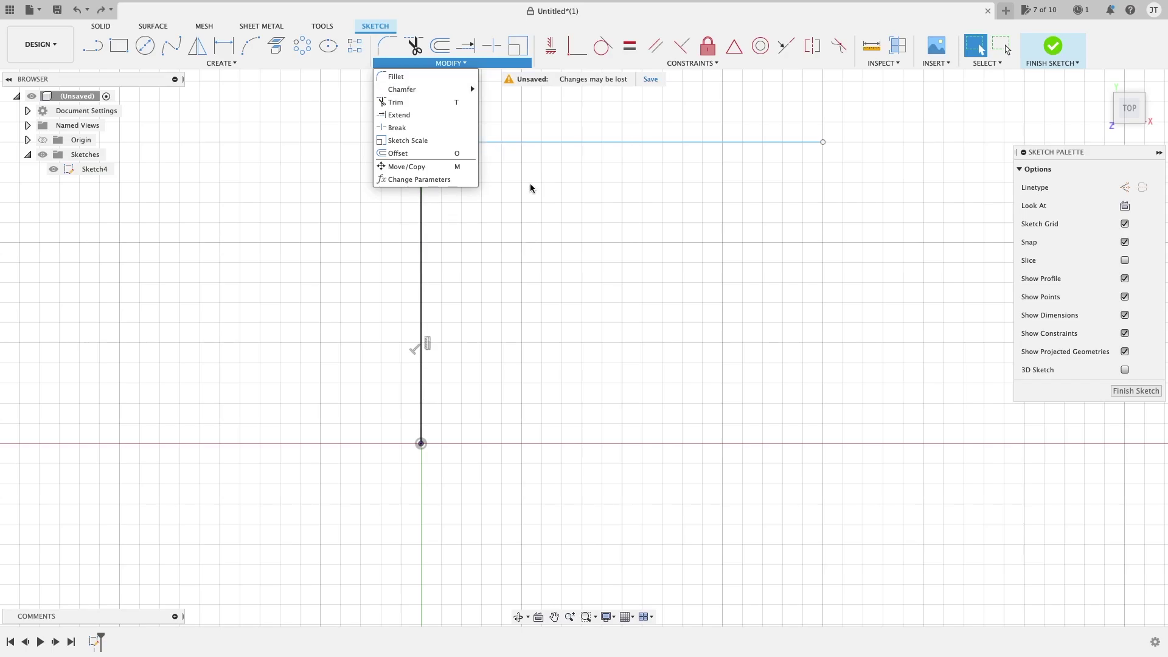
left_click(531, 188)
- Try an equal distance chamfer of 15 mm on the corner between the two lines
left_click(436, 64)
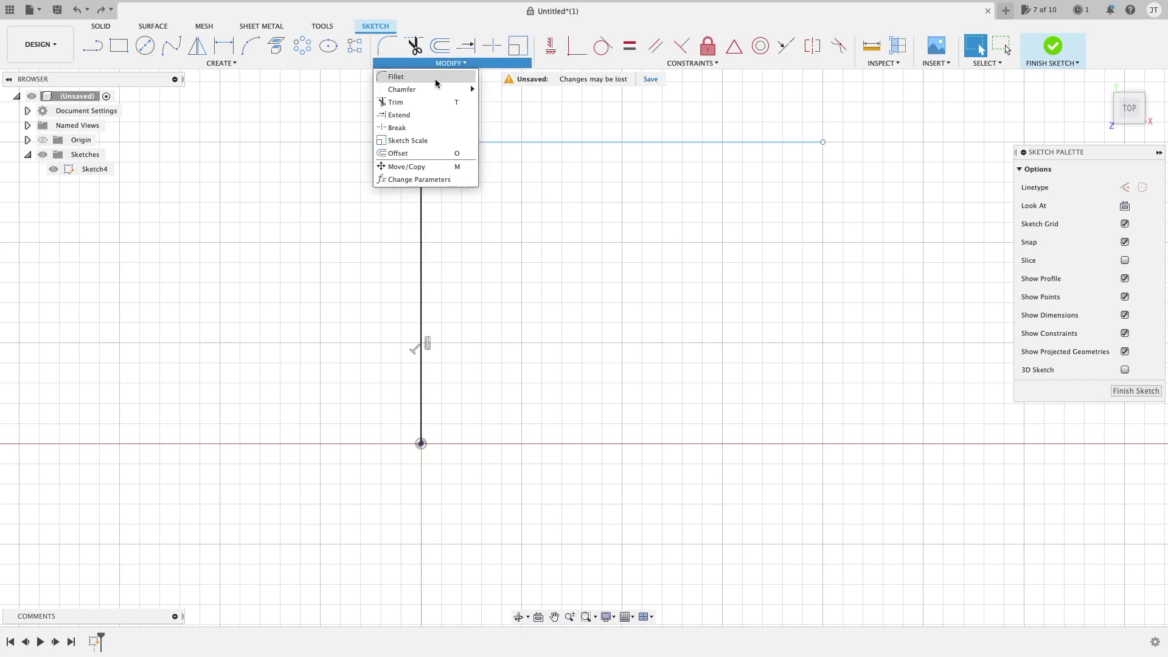
mouse_move(430, 90)
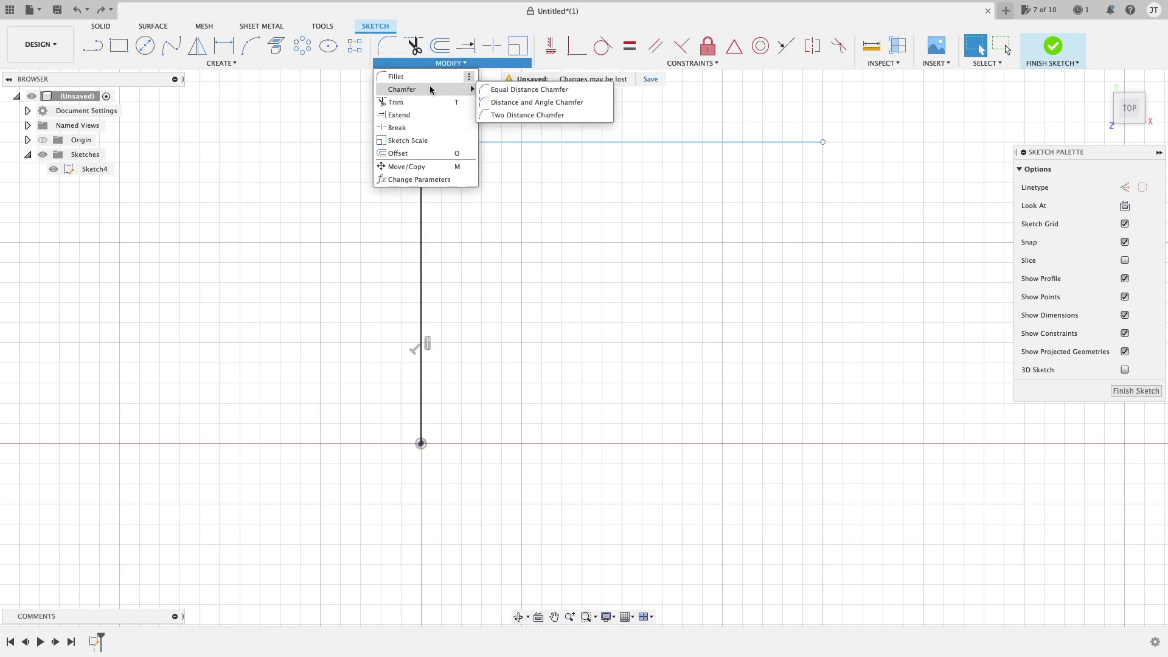
left_click(530, 90)
left_click(446, 146)
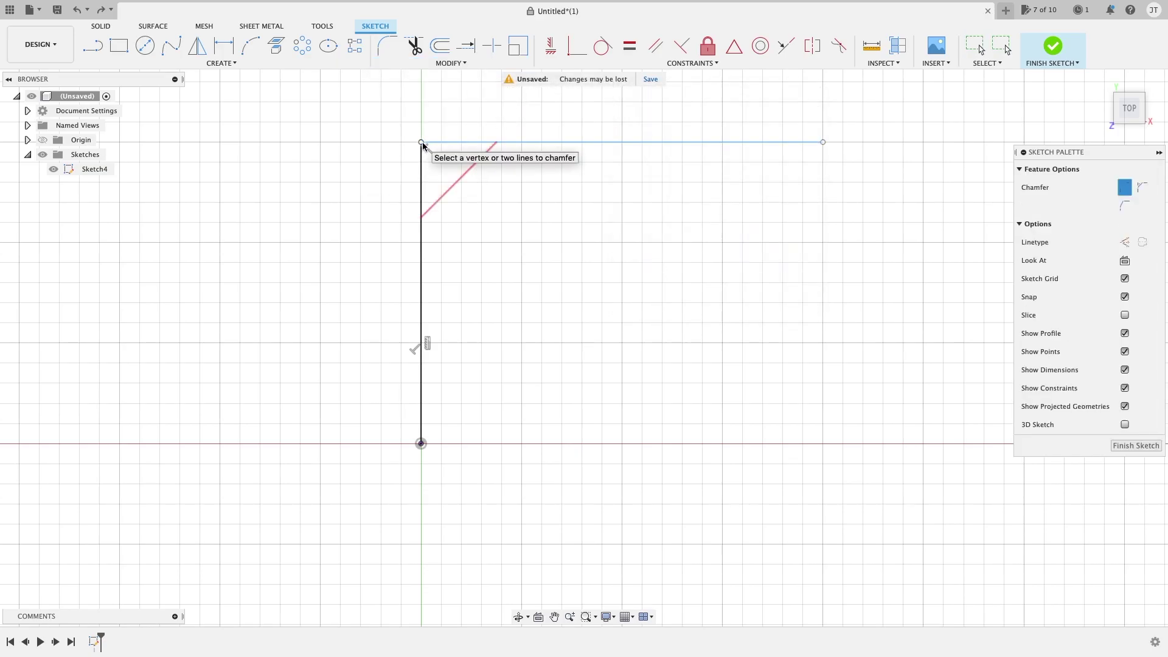
left_click(421, 144)
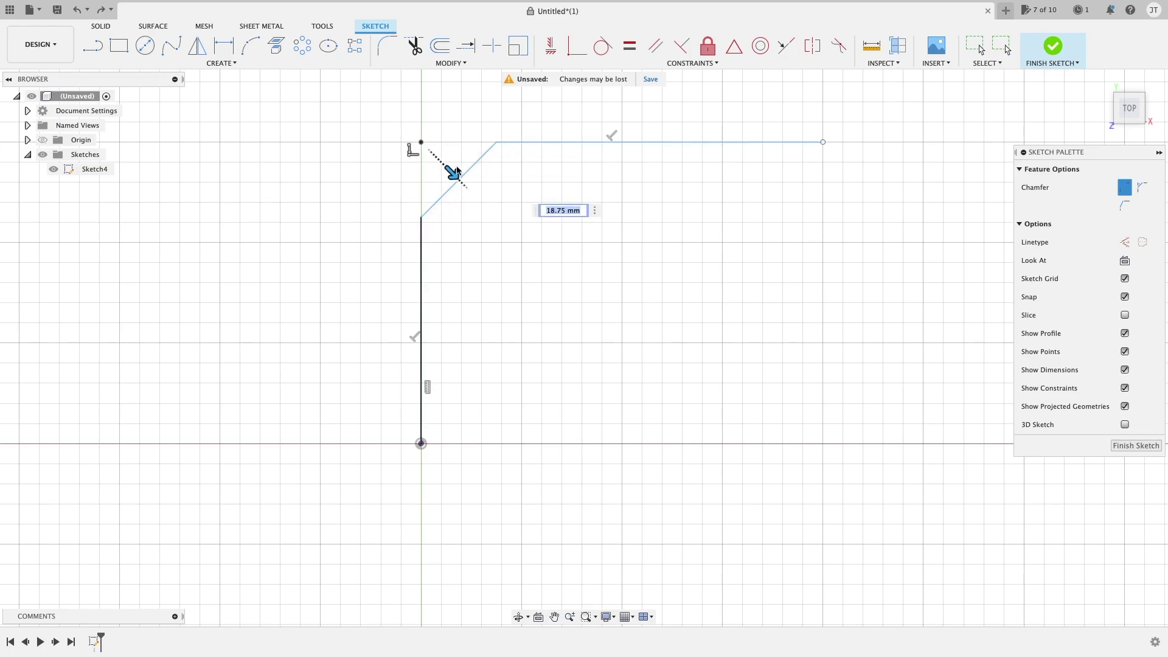
mouse_move(460, 174)
left_mouse_down()
mouse_move(499, 211)
mouse_move(446, 164)
left_mouse_up()
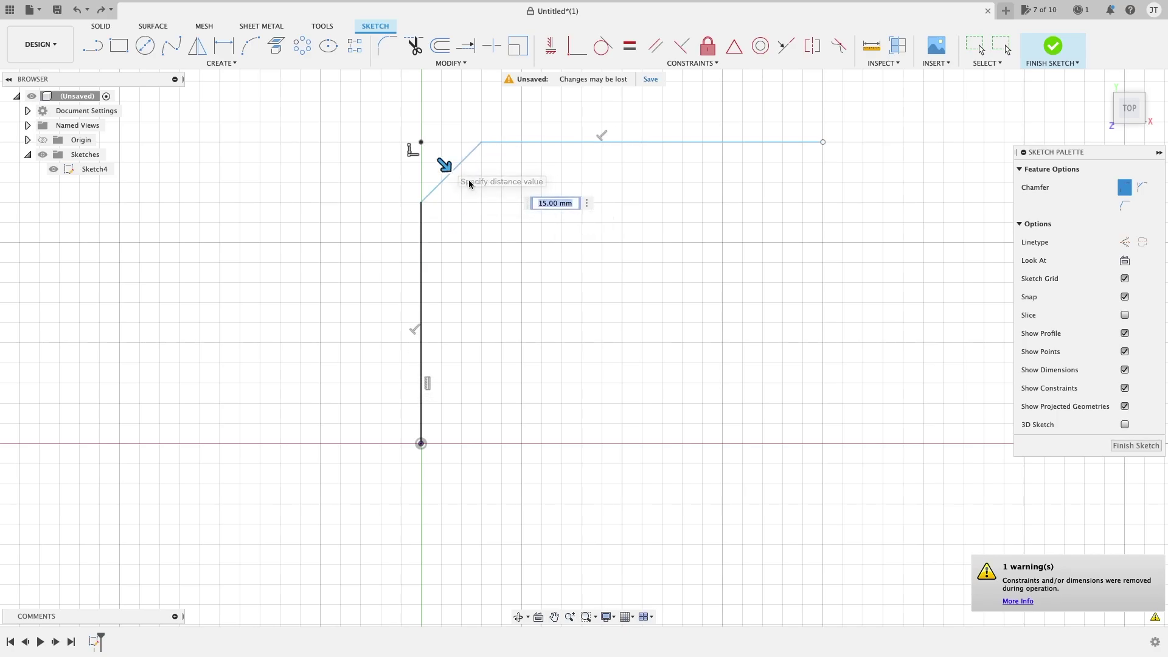
key("Return")
- Try a distance and angle chamfer between the horizontal and vertical lines, adjusting its distance and its angle to about 38 degrees
left_click(453, 64)
mouse_move(420, 89)
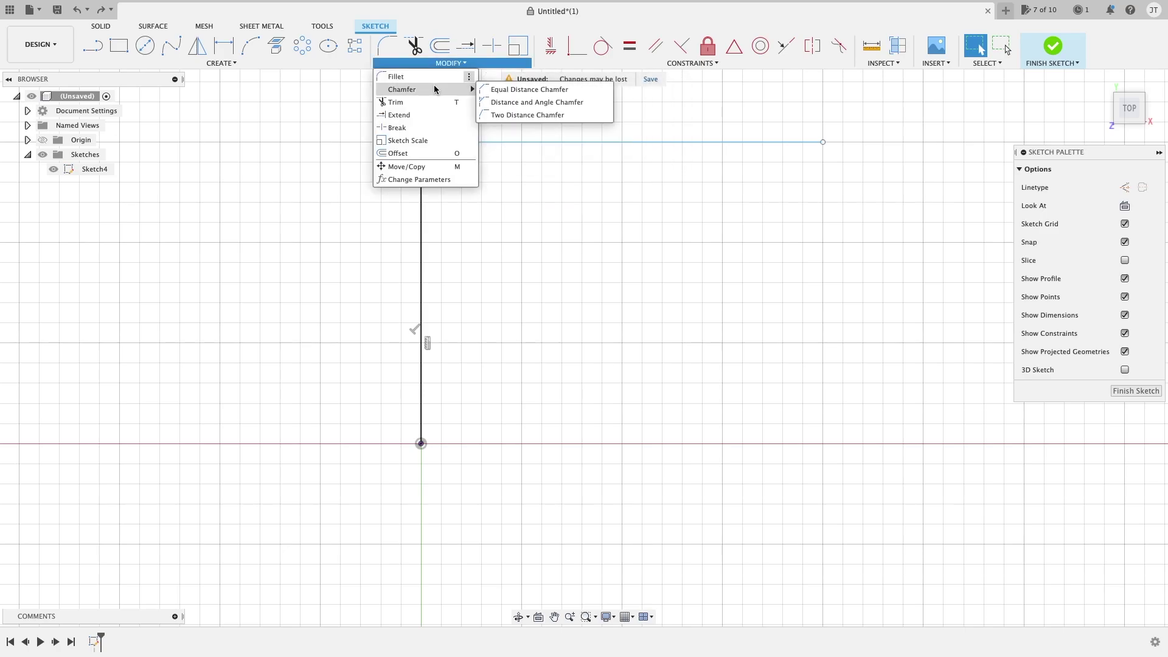
left_click(522, 104)
left_click(442, 142)
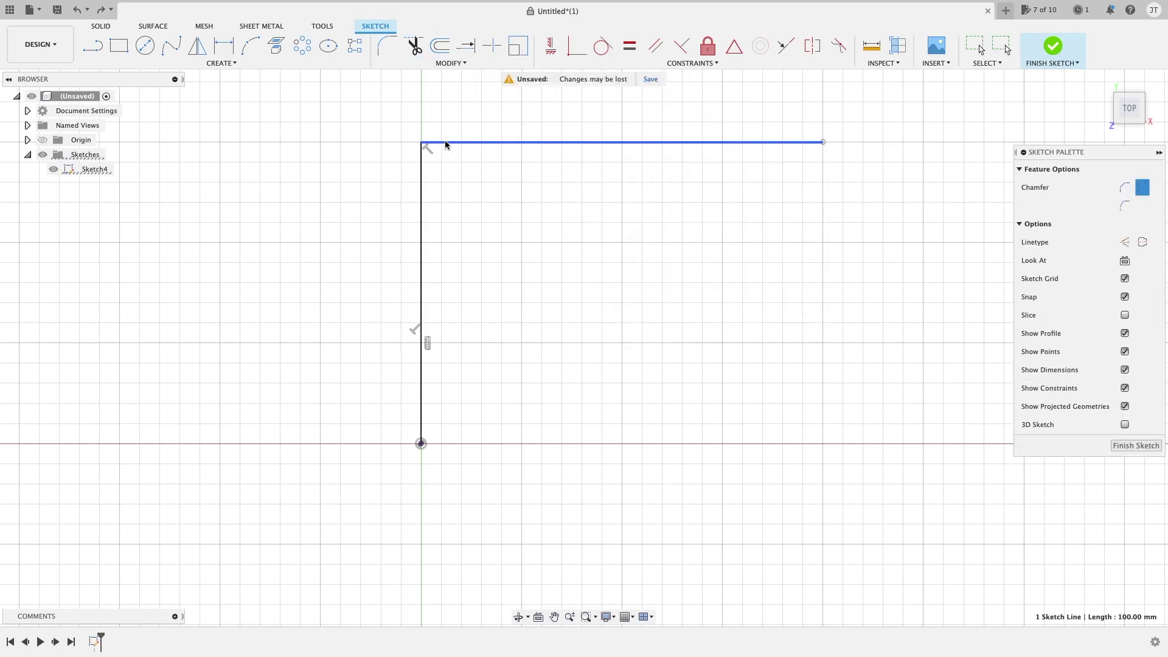
left_click(421, 179)
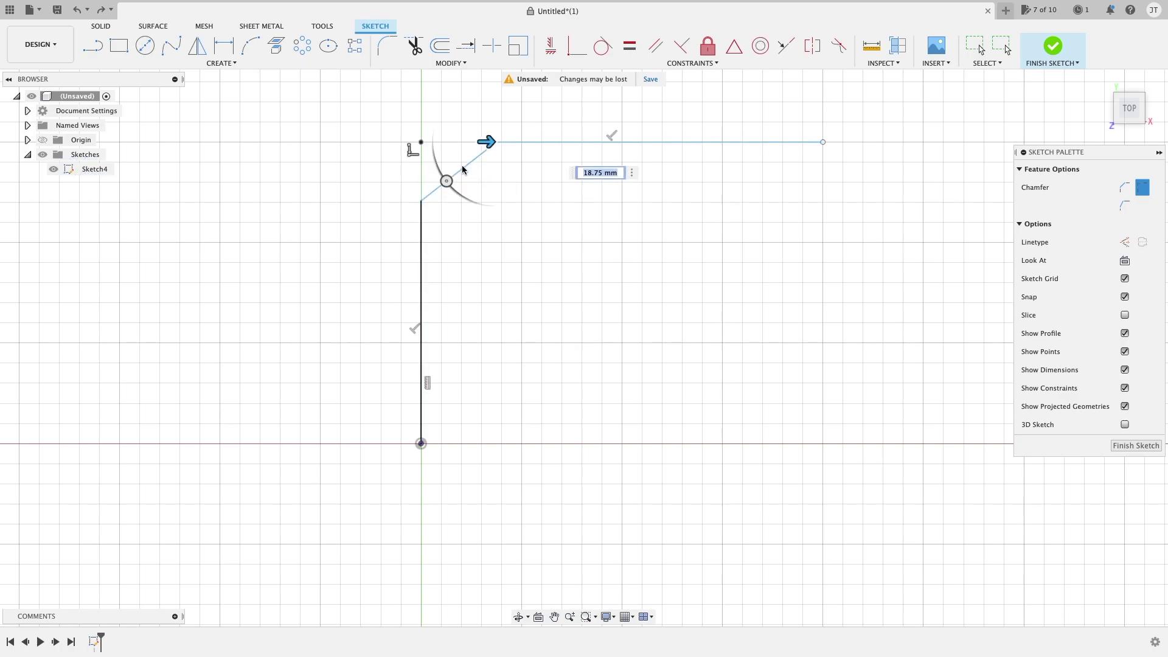
left_click_drag(491, 143, 540, 144)
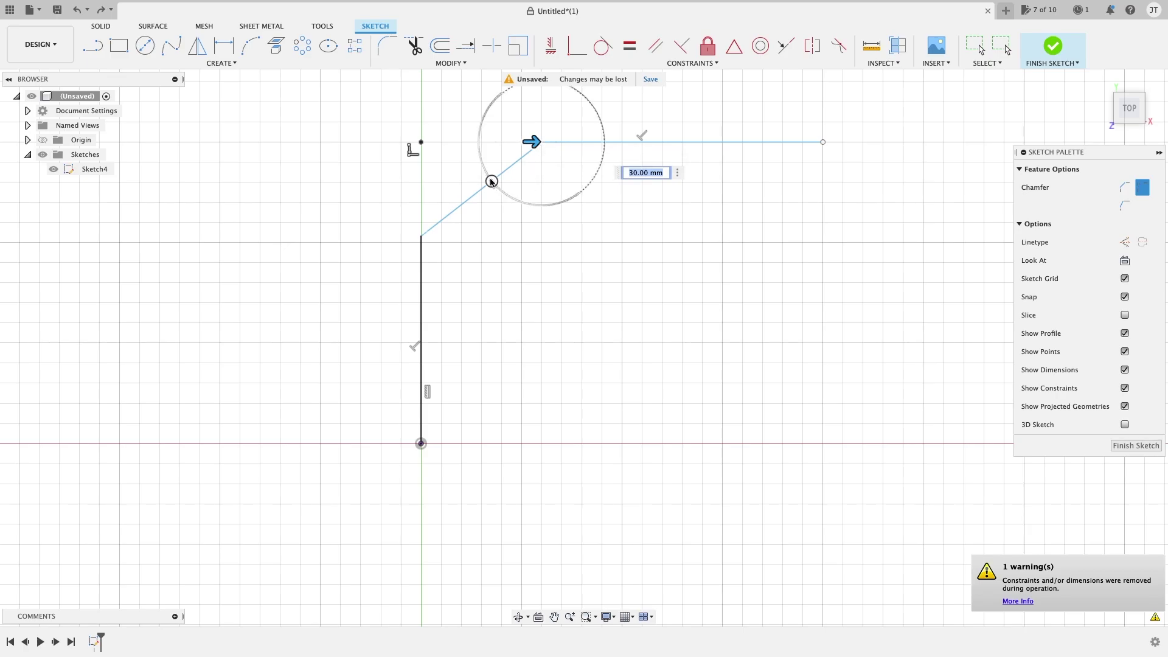
left_click_drag(490, 181, 426, 180)
key("Escape")
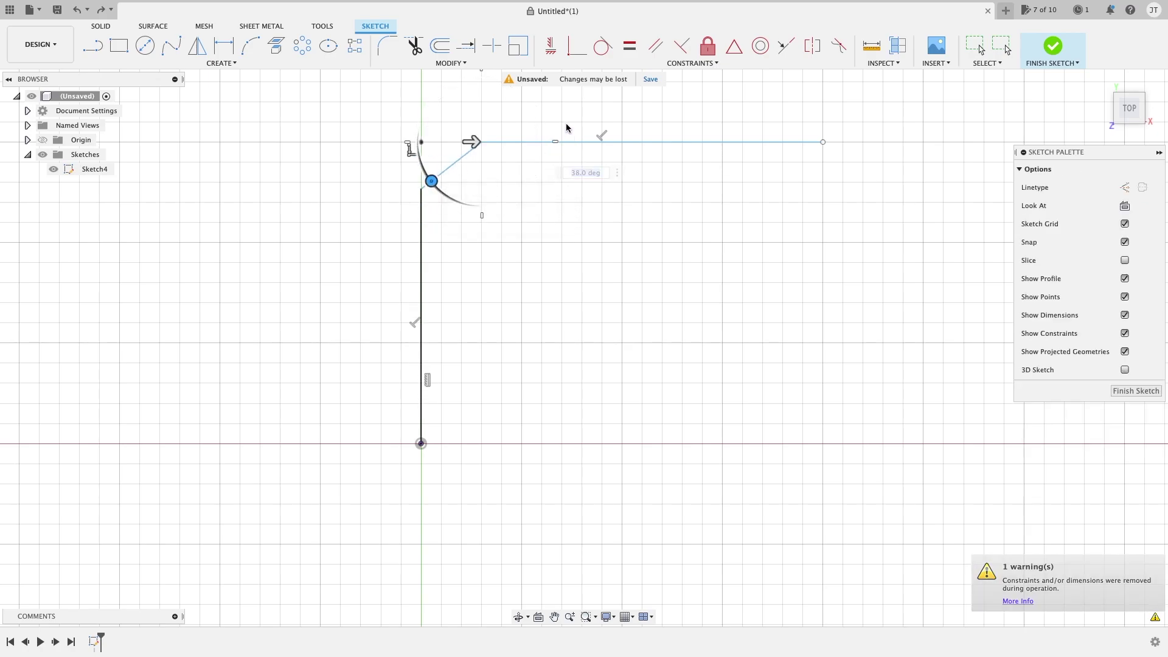
- Try a two distance chamfer at the corner with 35 mm along the horizontal line and 55 mm along the vertical line
left_click(451, 63)
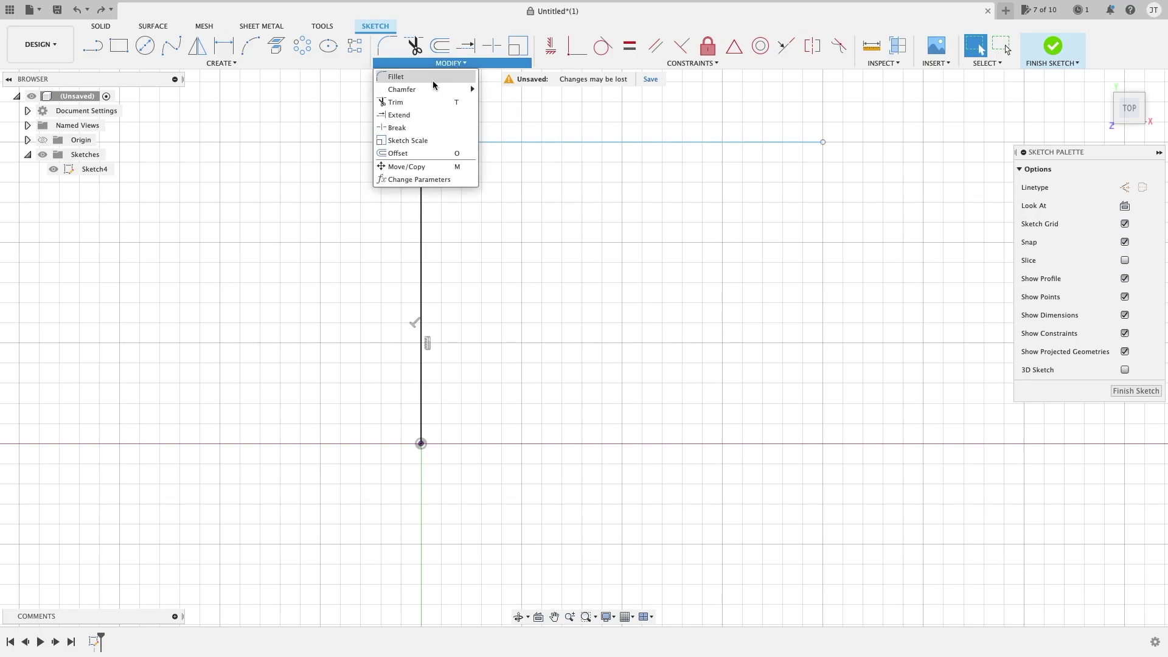
mouse_move(430, 90)
left_click(527, 115)
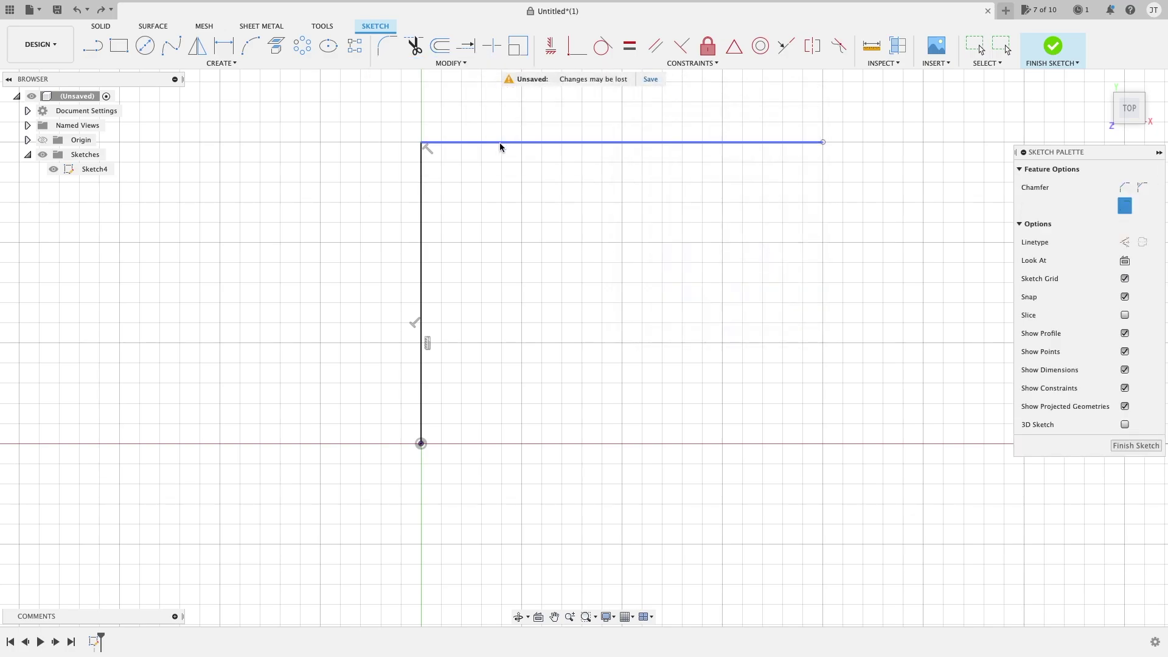
left_click(478, 144)
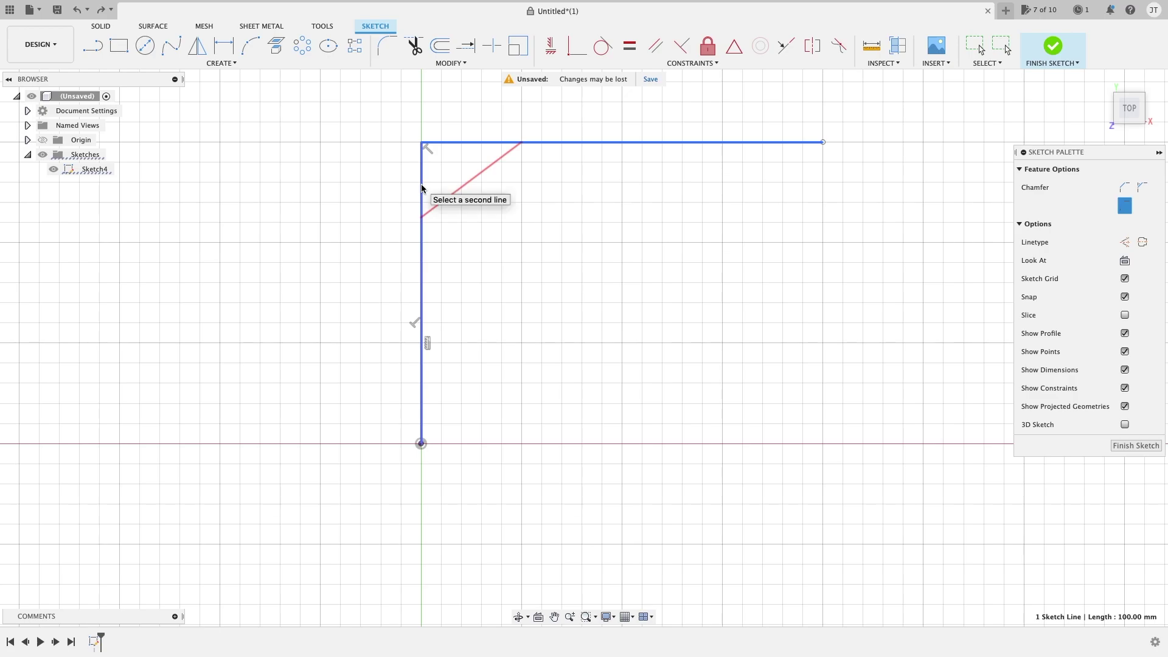
left_click(422, 193)
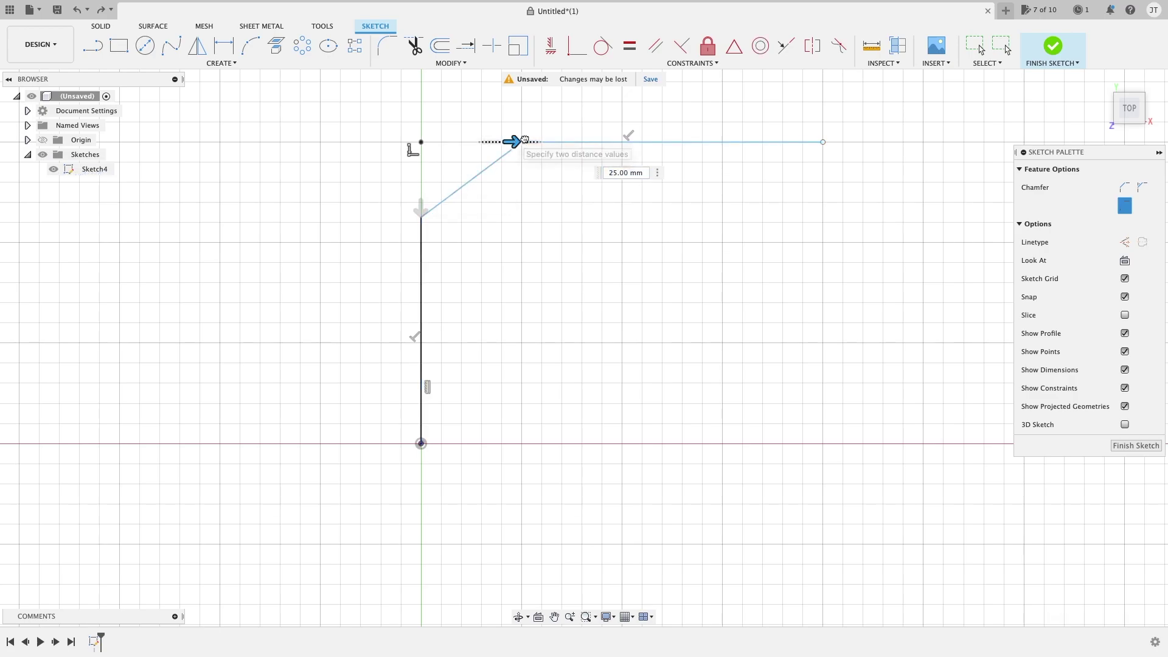
left_click_drag(517, 145, 554, 141)
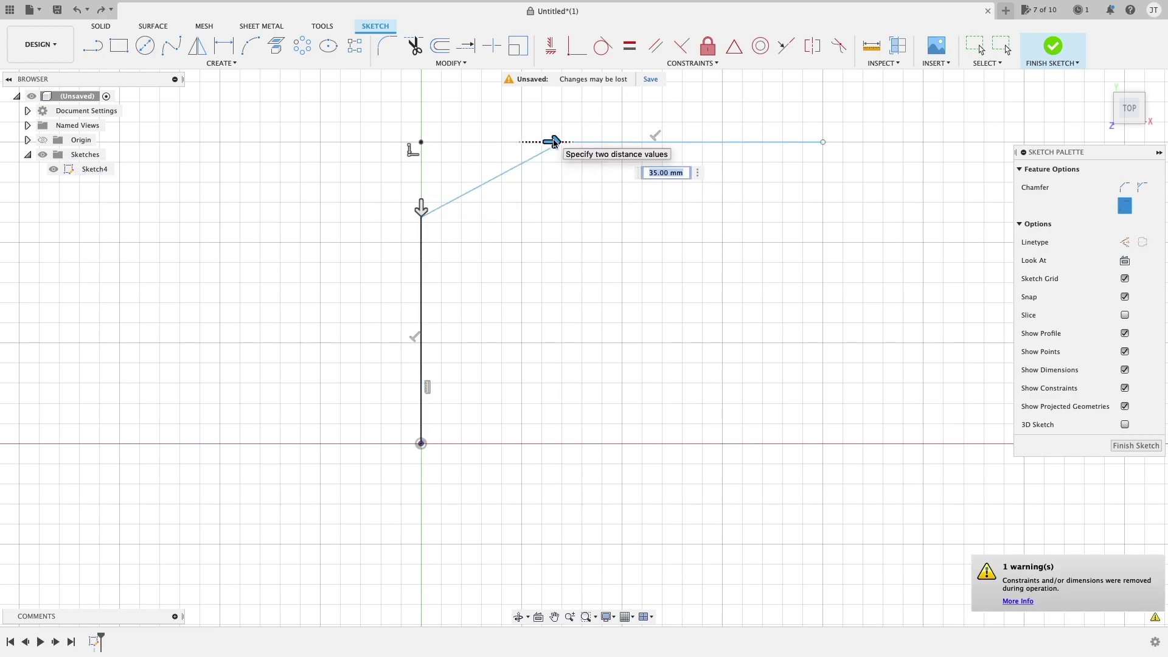
left_click_drag(421, 206, 416, 347)
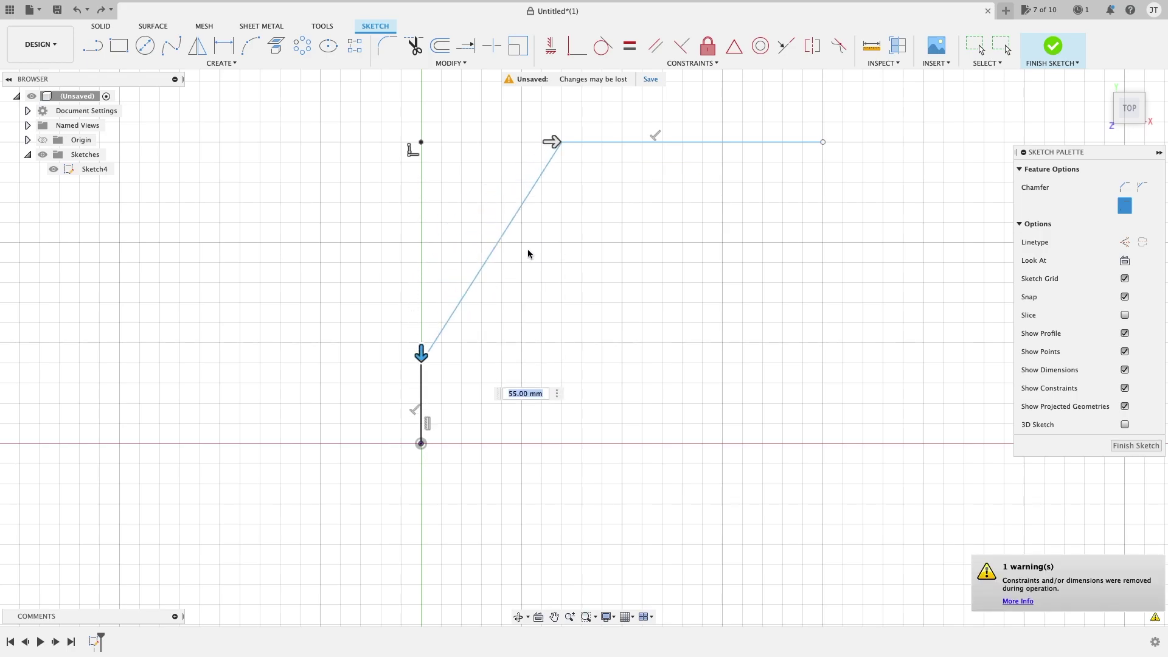
key("Escape")
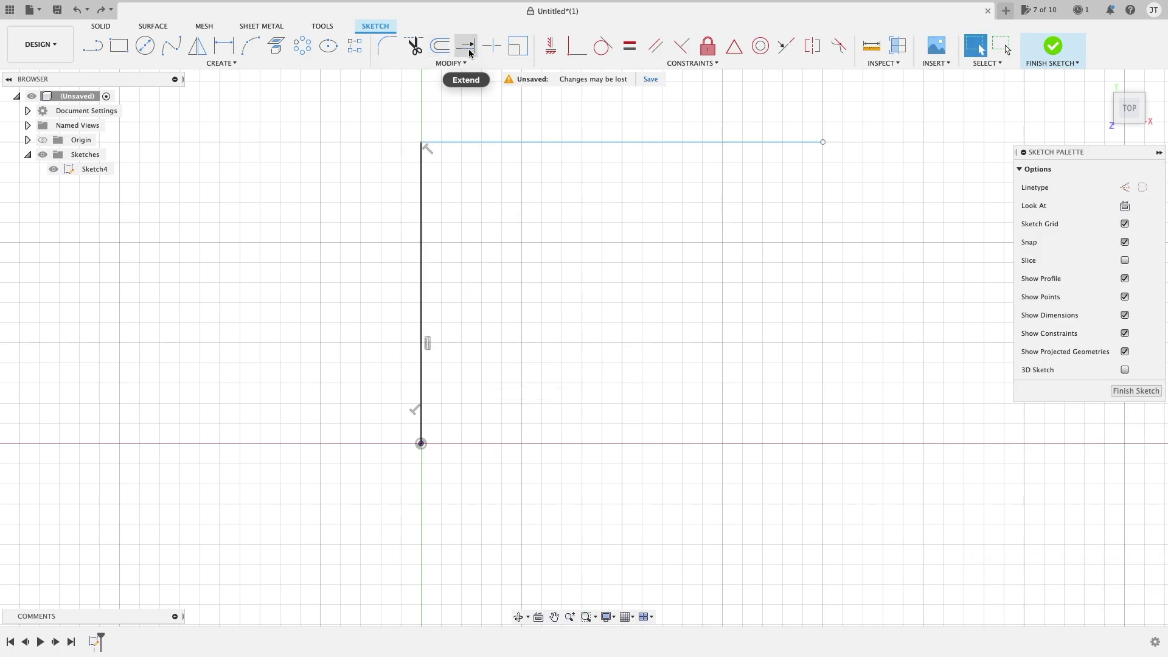
- Try a distance and angle chamfer with a 30 mm distance at the corner of the horizontal and vertical lines
left_click(453, 66)
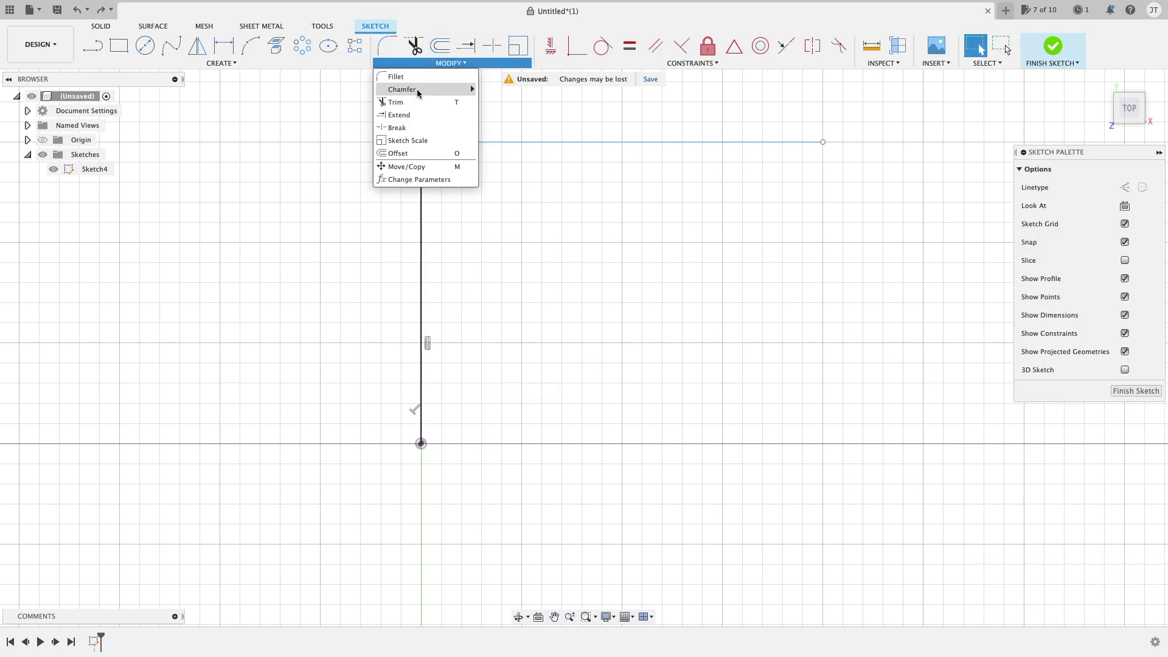
mouse_move(425, 90)
left_click(502, 103)
left_click(481, 142)
left_click(421, 203)
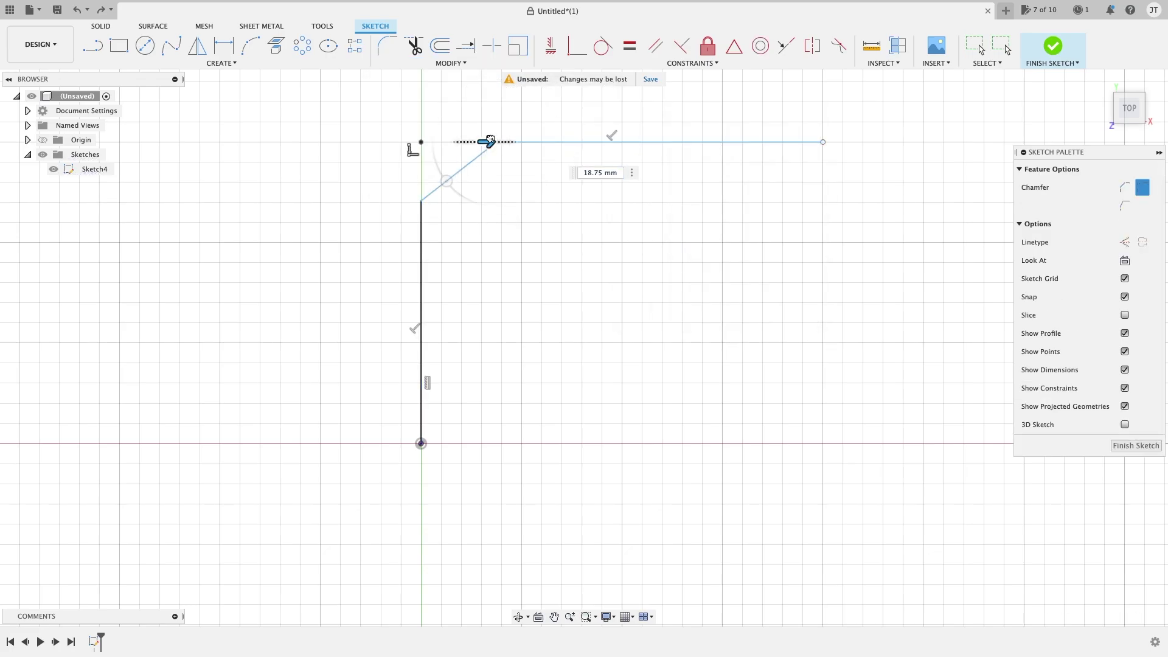
type("30")
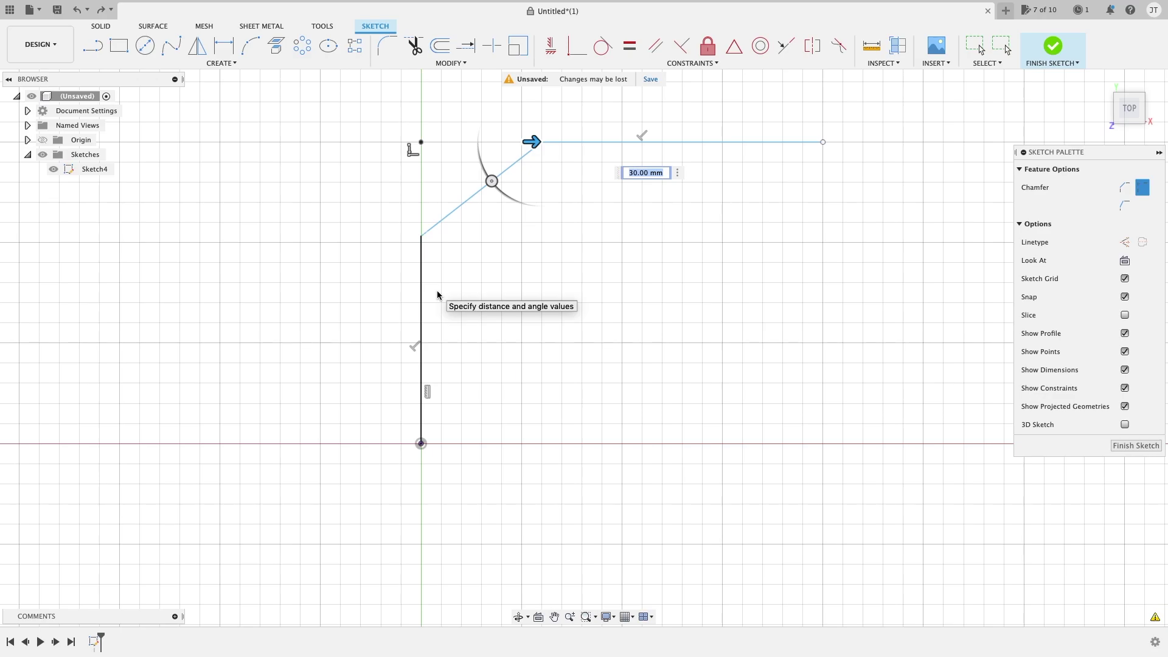
middle_click_drag(550, 236, 592, 295)
key("Escape")
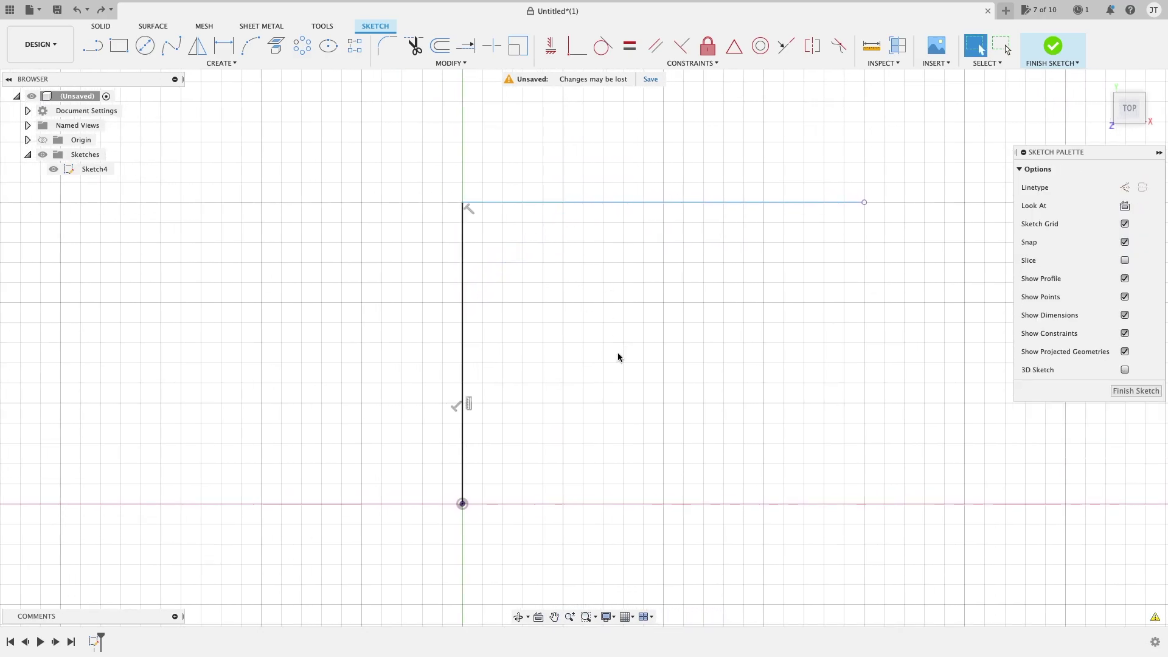
- Delete the horizontal line from the sketch
left_click(454, 64)
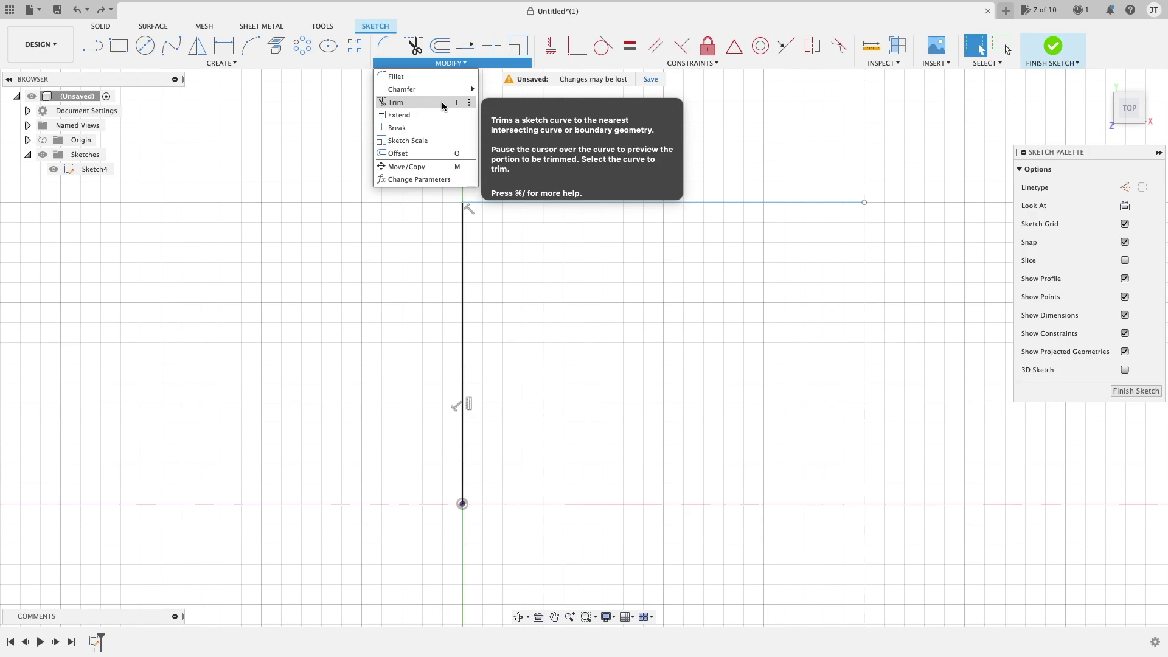
left_click(611, 203)
key("Delete")
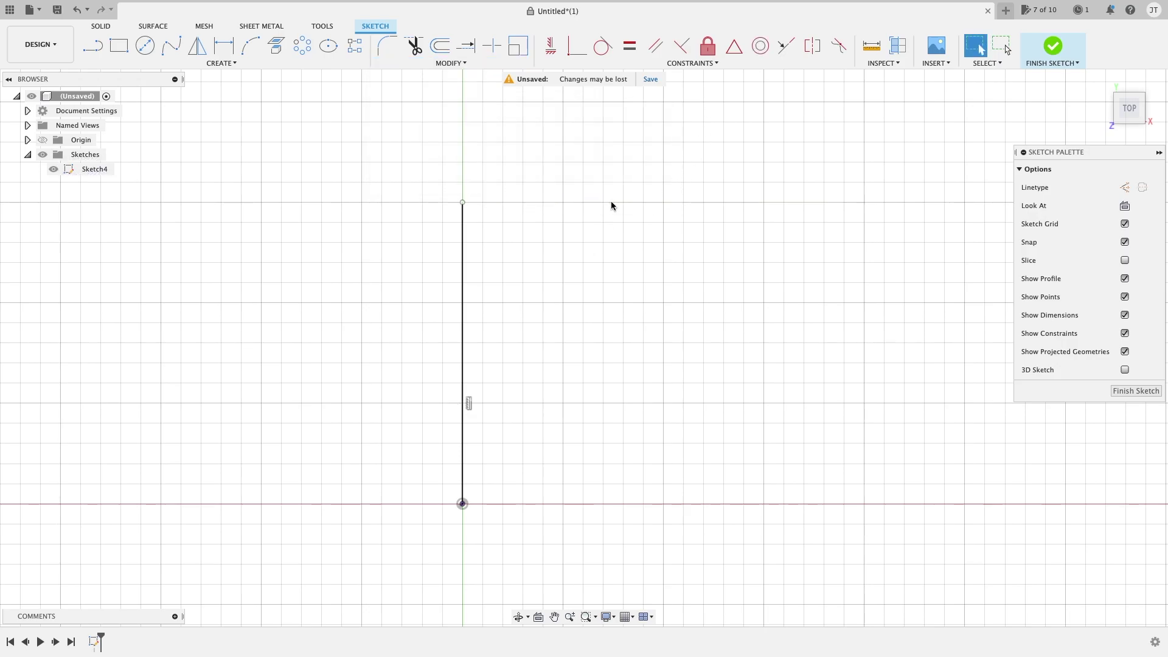
- Draw a slanted line rising to the right from the vertical line's upper endpoint
key("l")
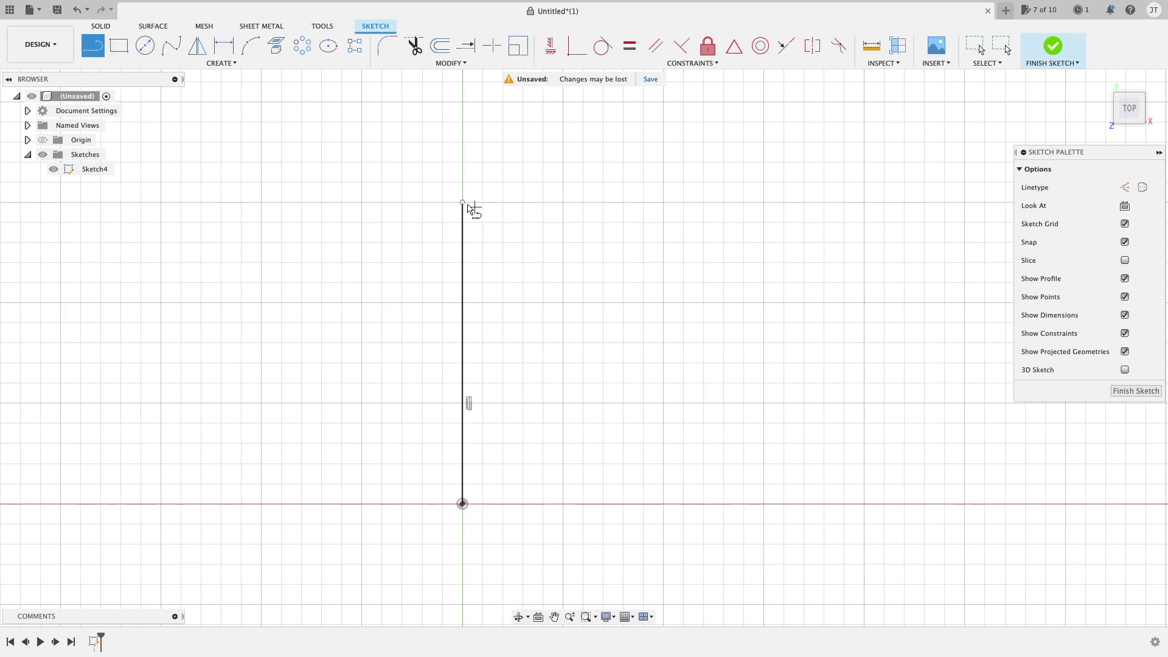
left_click(463, 202)
scroll(604, 152, "up", 5)
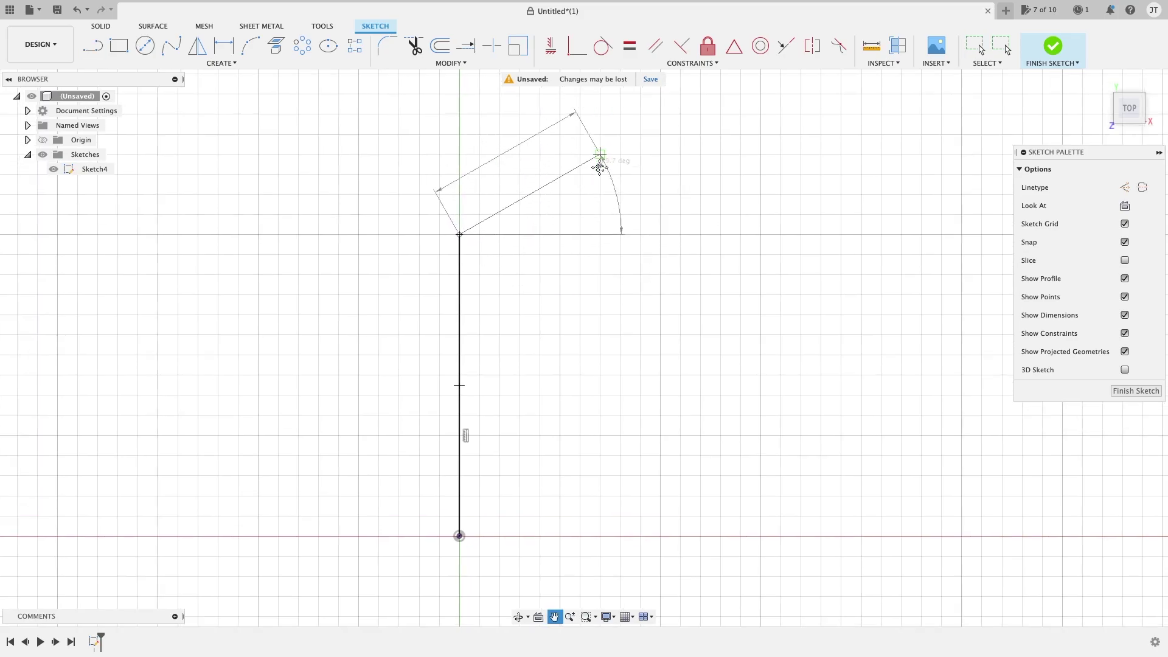
left_click(615, 152)
key("Escape")
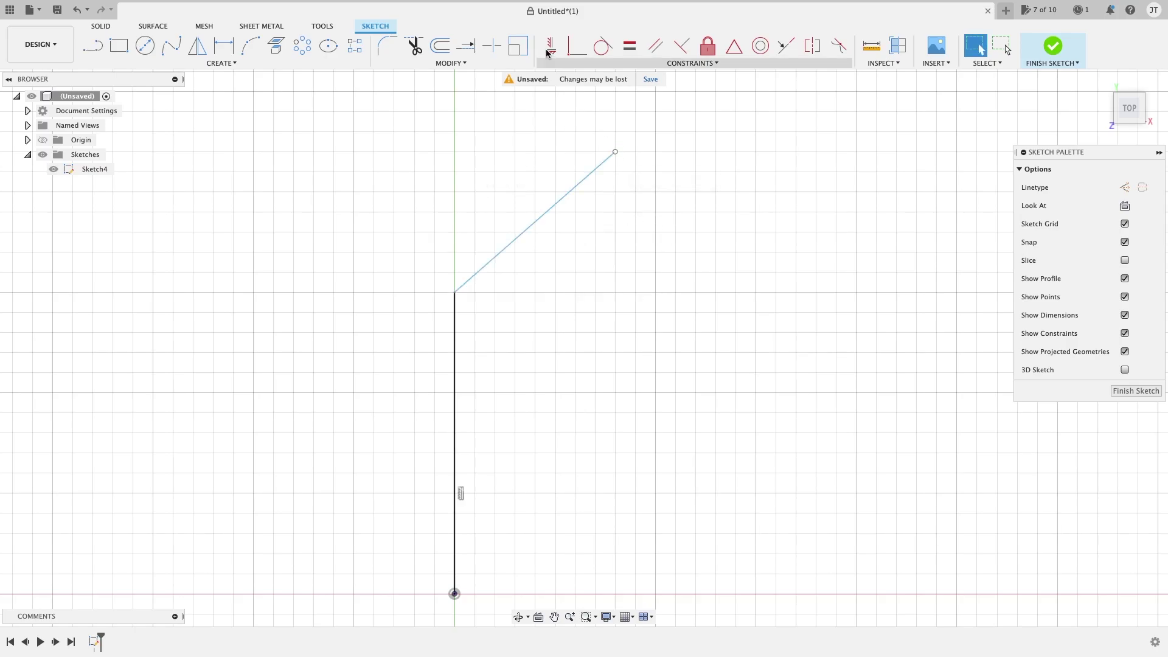
- Try to fillet the corner between the vertical line and the slanted line
left_click(389, 46)
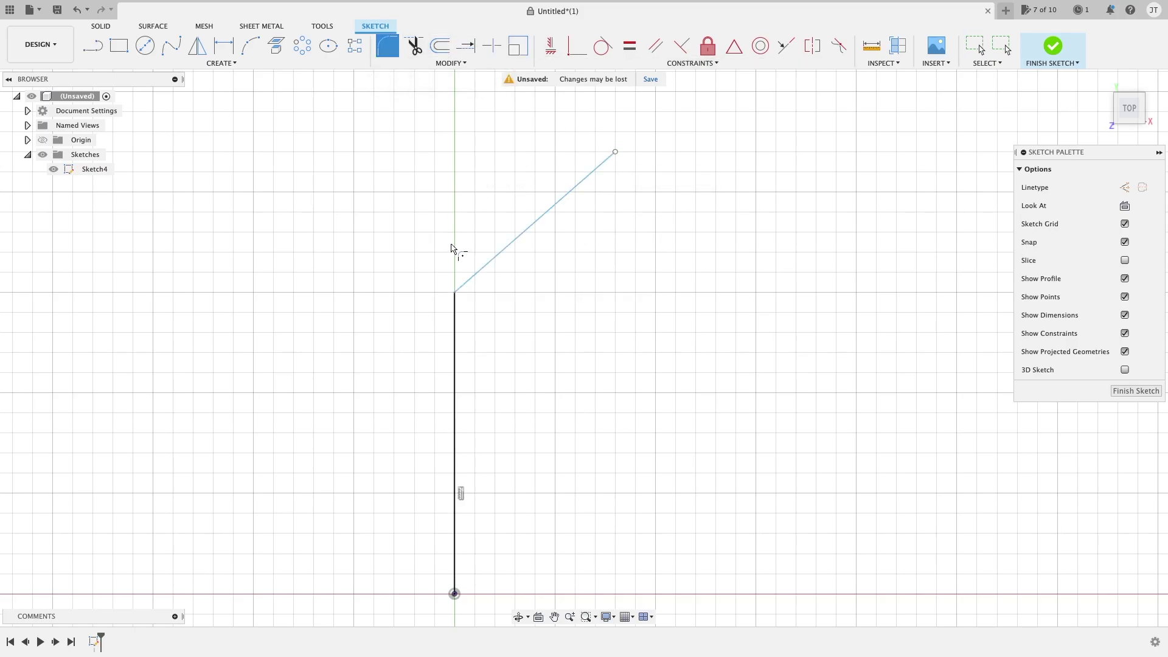
left_click(455, 292)
mouse_move(453, 293)
left_mouse_down()
mouse_move(495, 307)
mouse_move(435, 286)
mouse_move(448, 286)
left_mouse_up()
key("Escape")
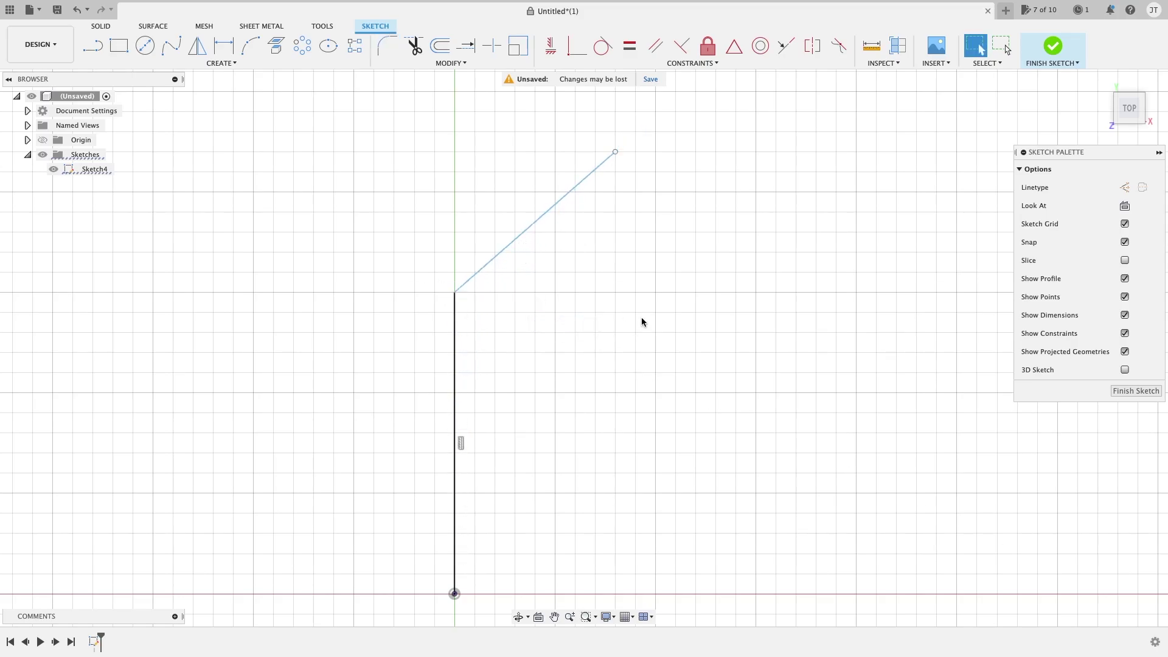
- Try an equal distance chamfer on the corner between the vertical line and the slanted line
left_click(451, 63)
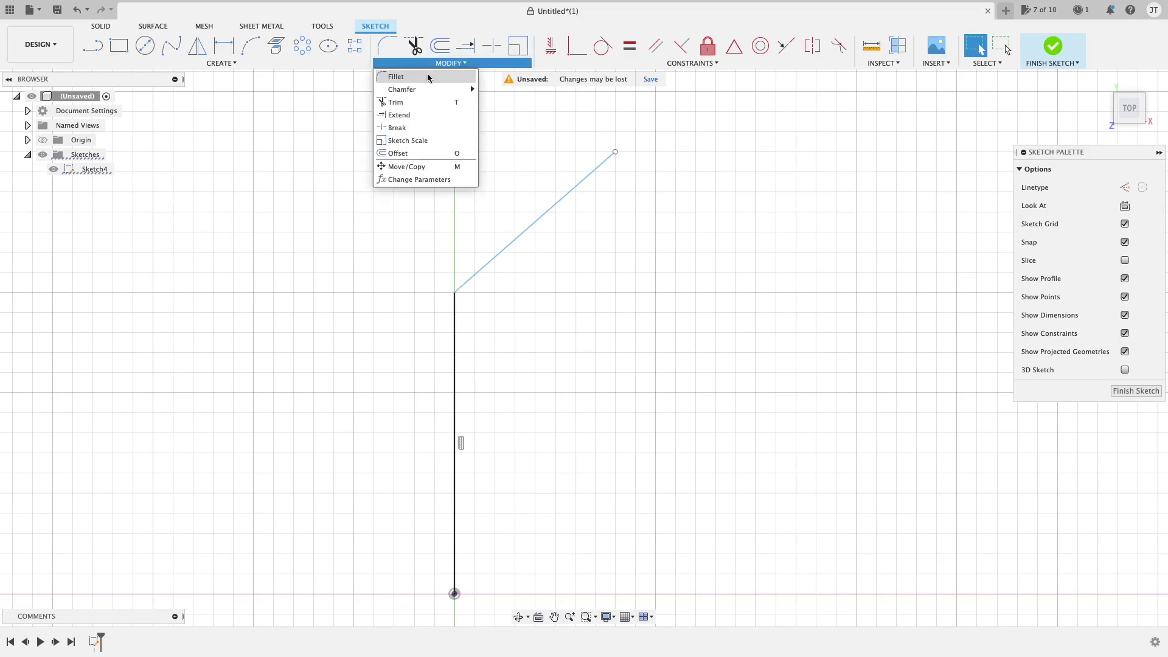
left_click(484, 90)
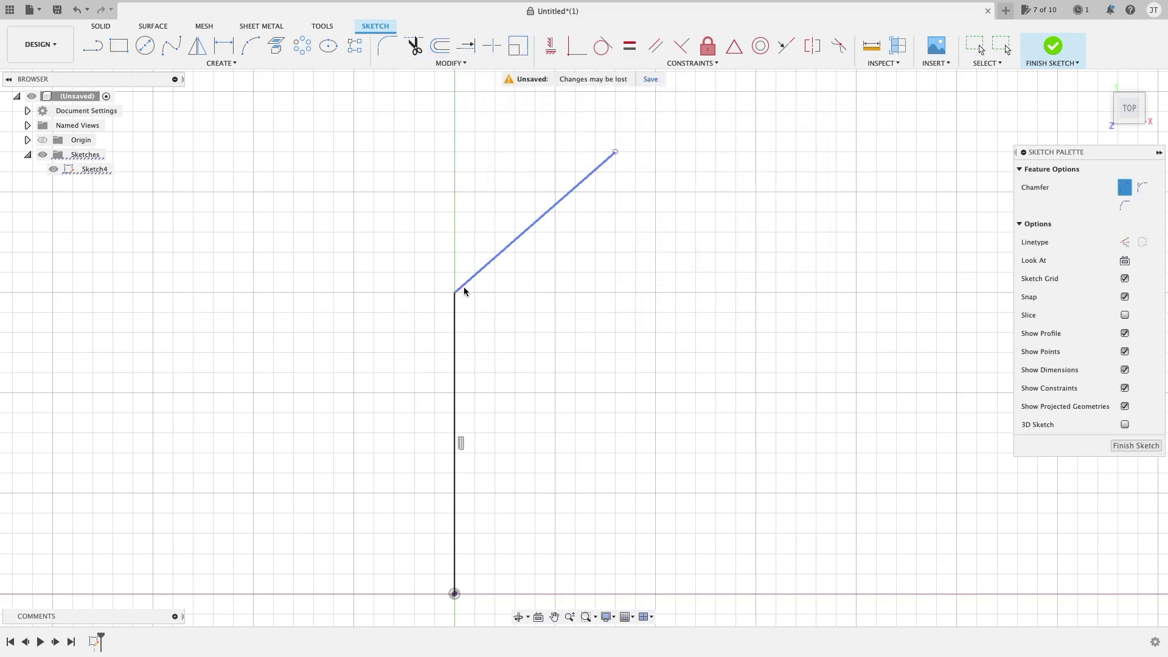
left_click(462, 287)
left_click_drag(466, 297, 489, 308)
key("Escape")
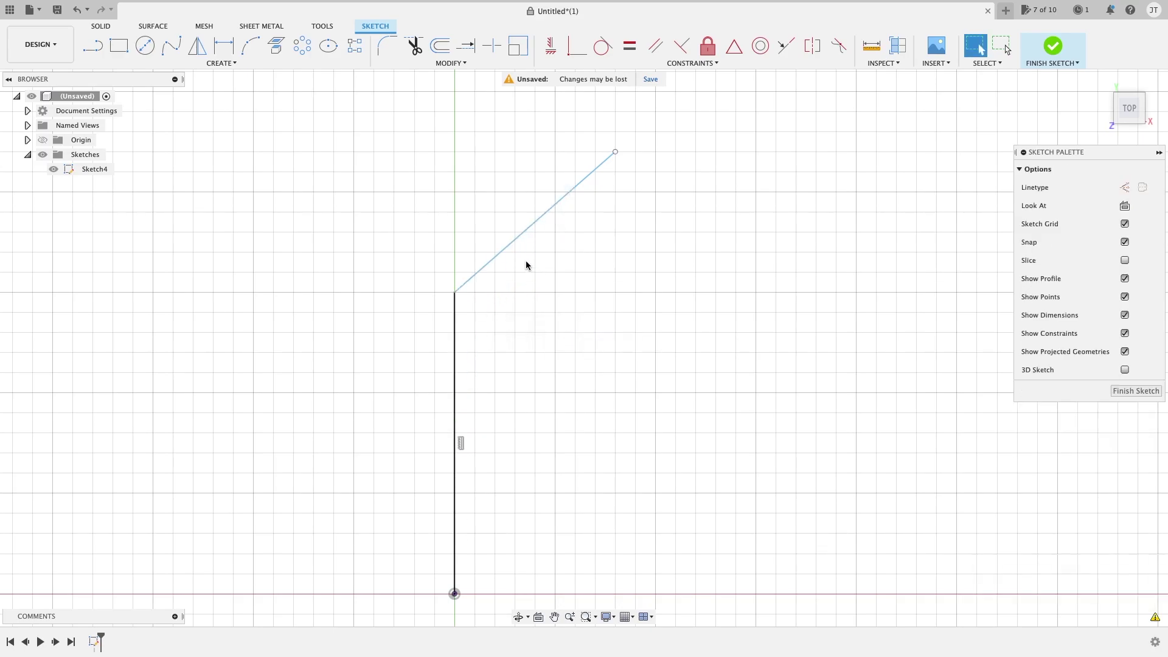
- Show the available sketch modification commands
left_click(458, 64)
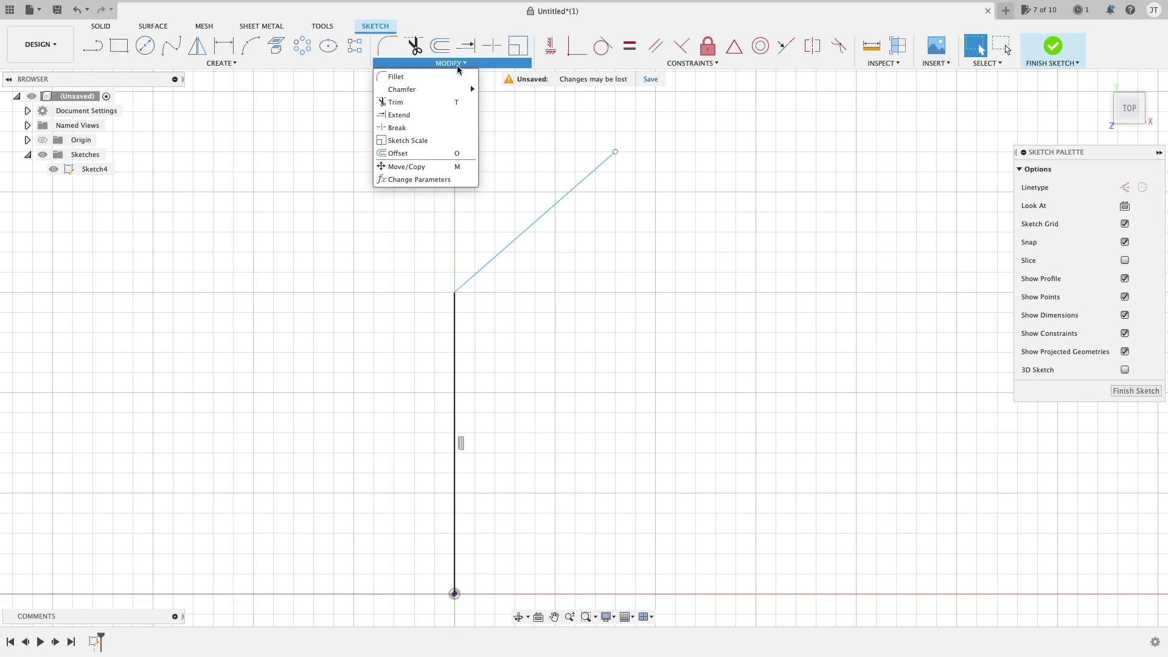